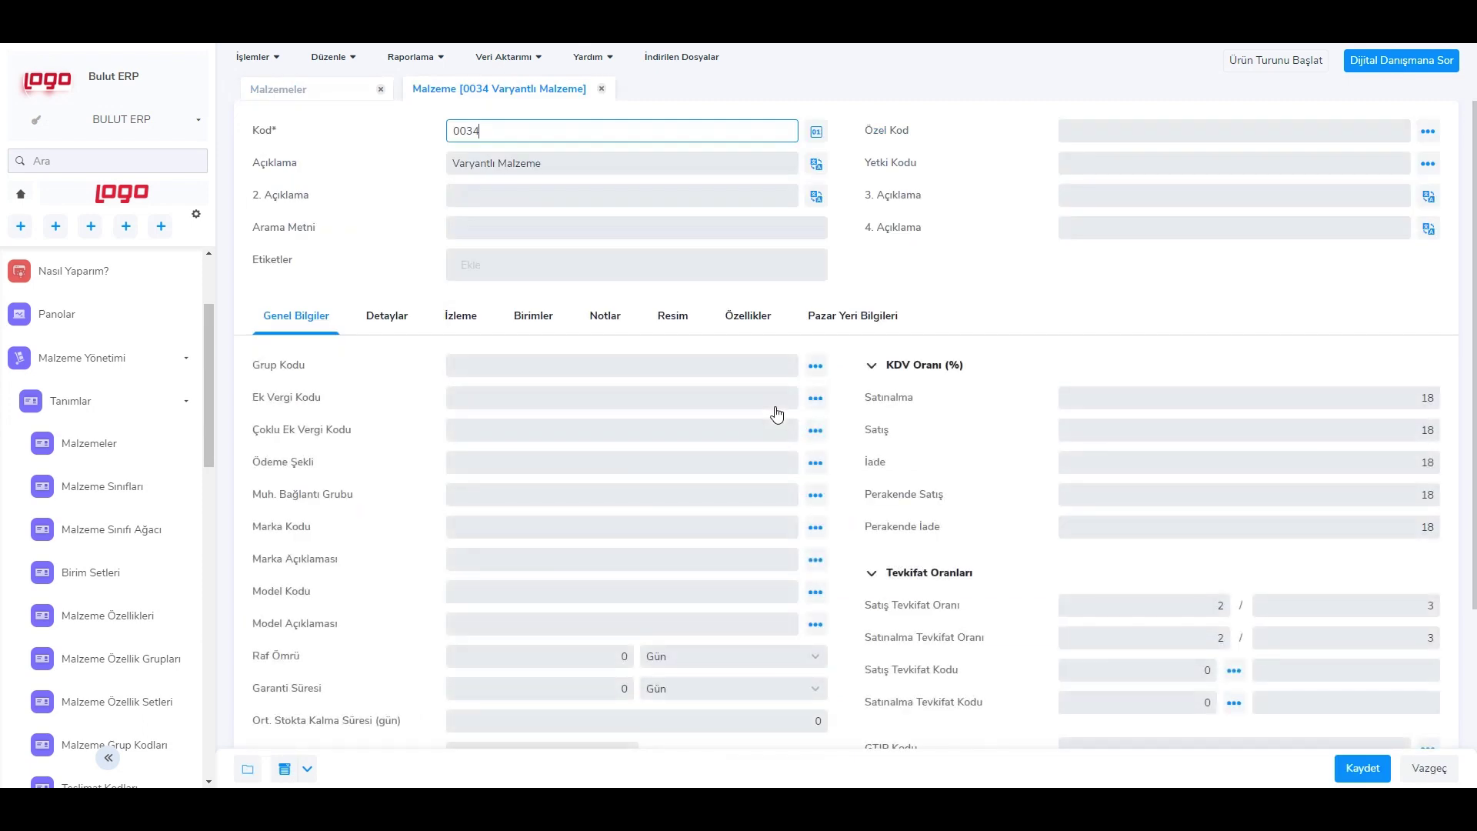
Review the detail settings of material 0034, including Konfigüre Edilebilir(Varyantlı), and show its properties list
left_click(387, 320)
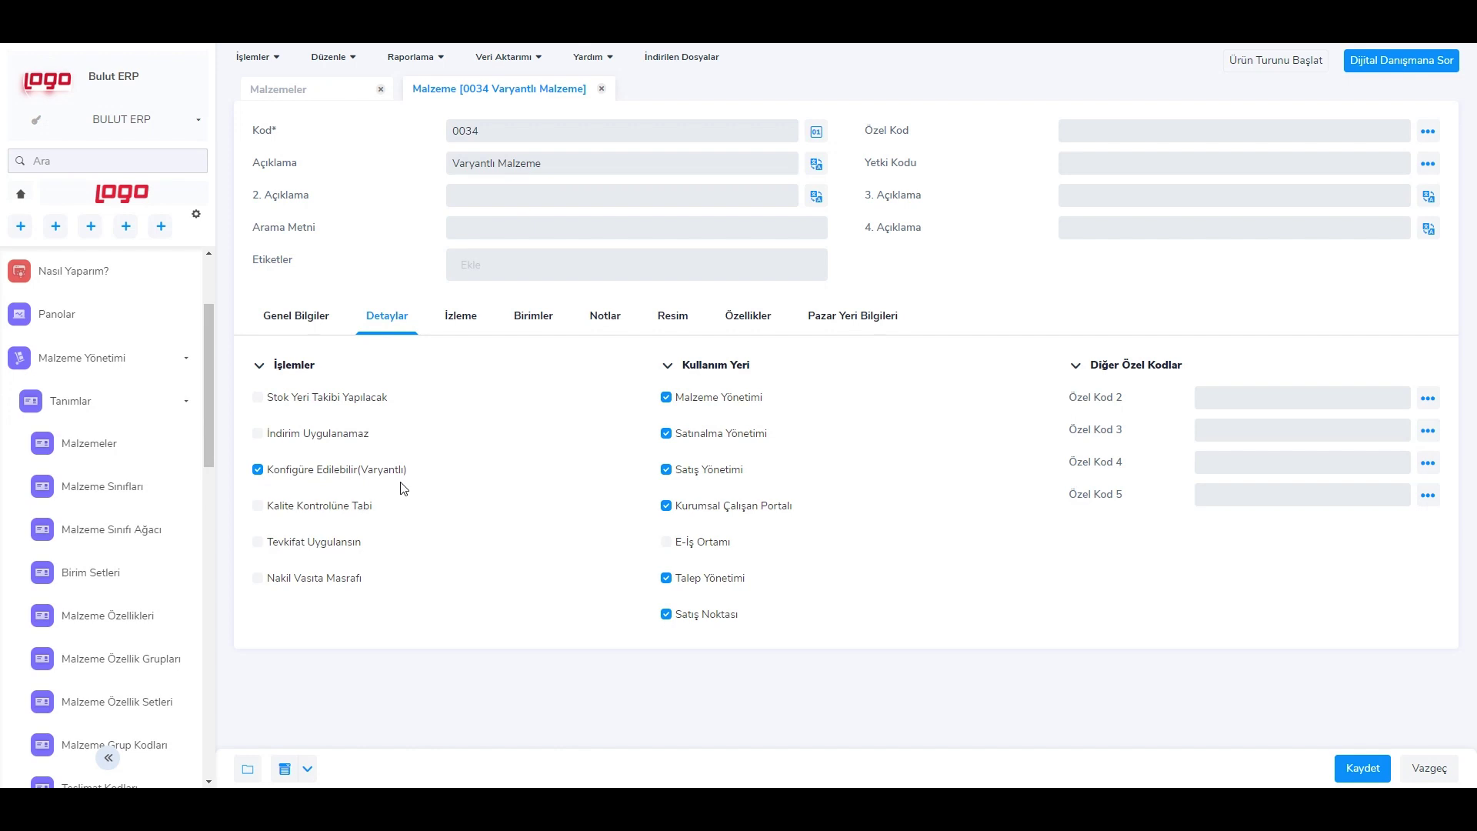
left_click(757, 318)
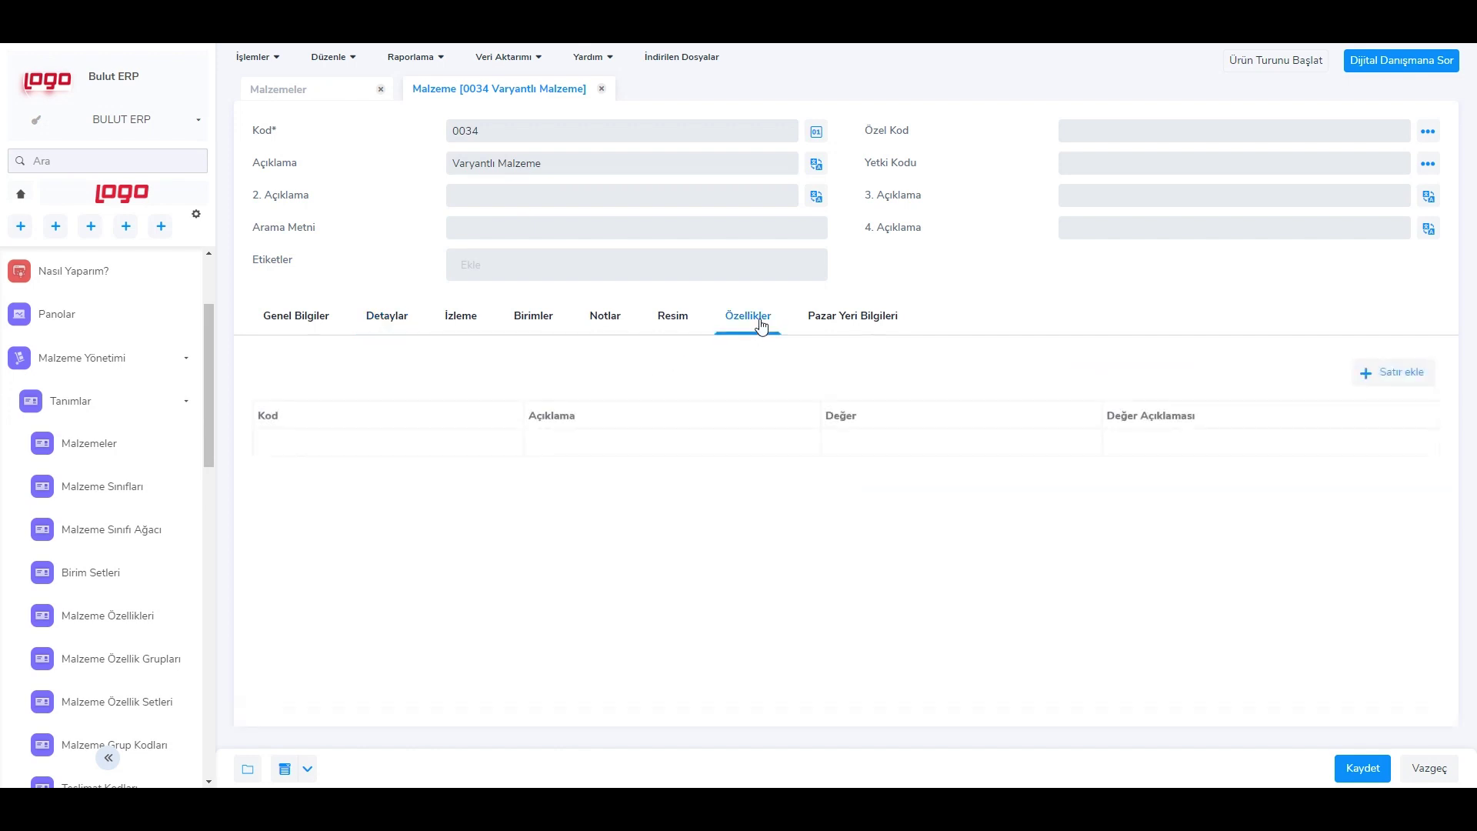
Examine the material properties available for the first property row, without choosing one
left_click(499, 450)
left_click(520, 441)
left_click(511, 442)
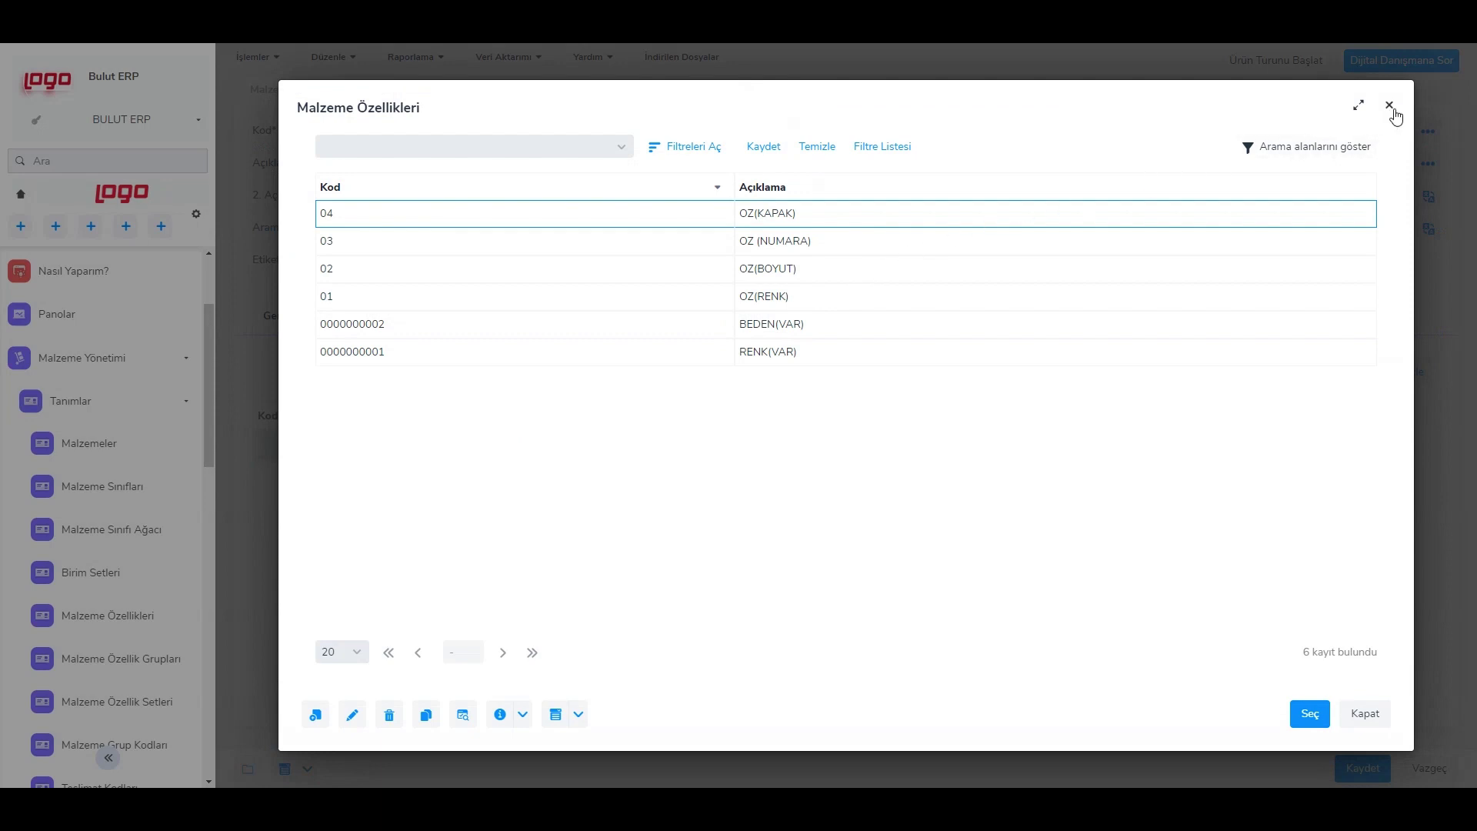
left_click(1388, 105)
Transfer the property set Set3 into the material's properties and save the material
right_click(583, 455)
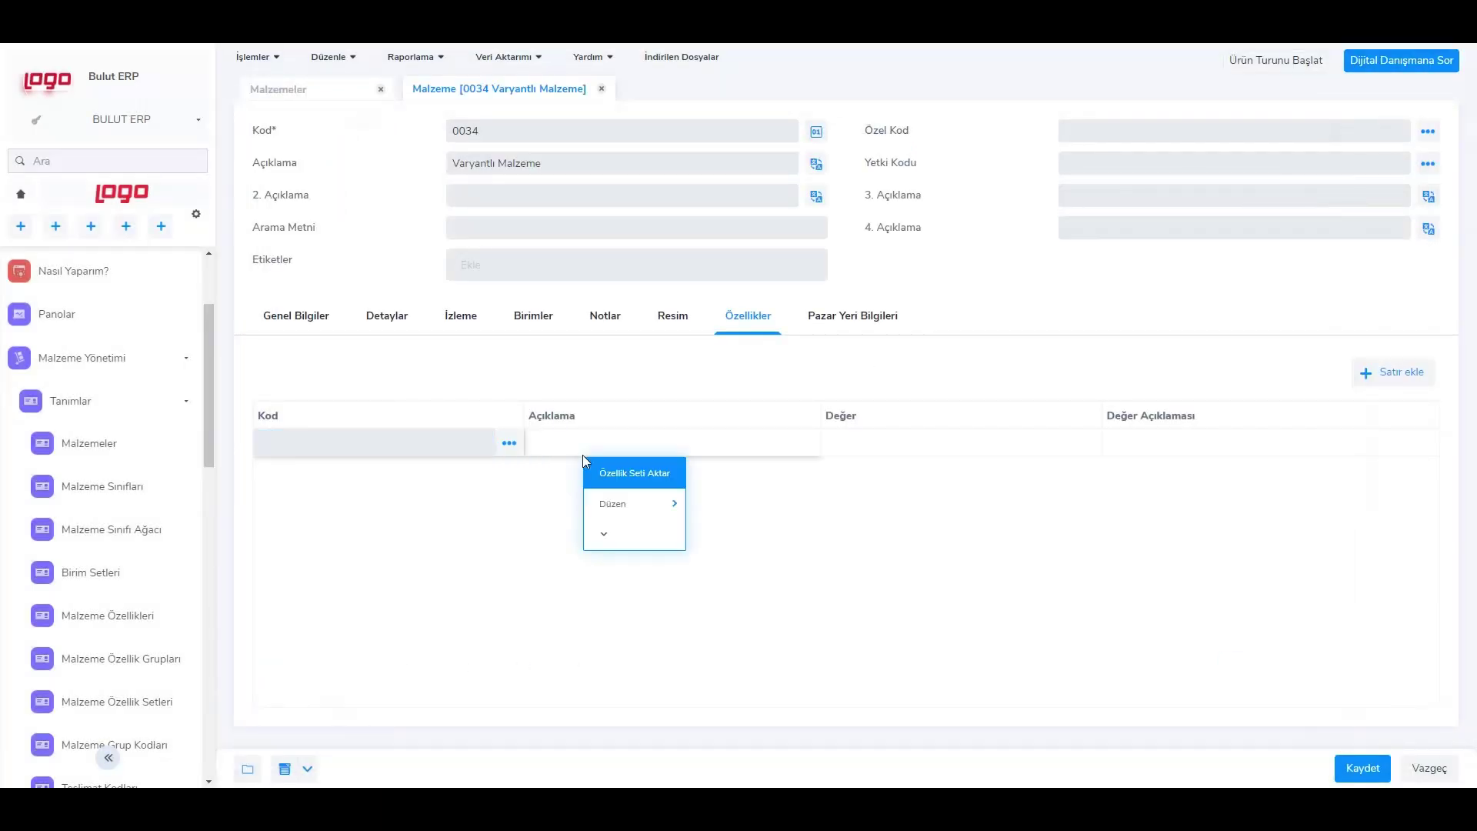
left_click(610, 471)
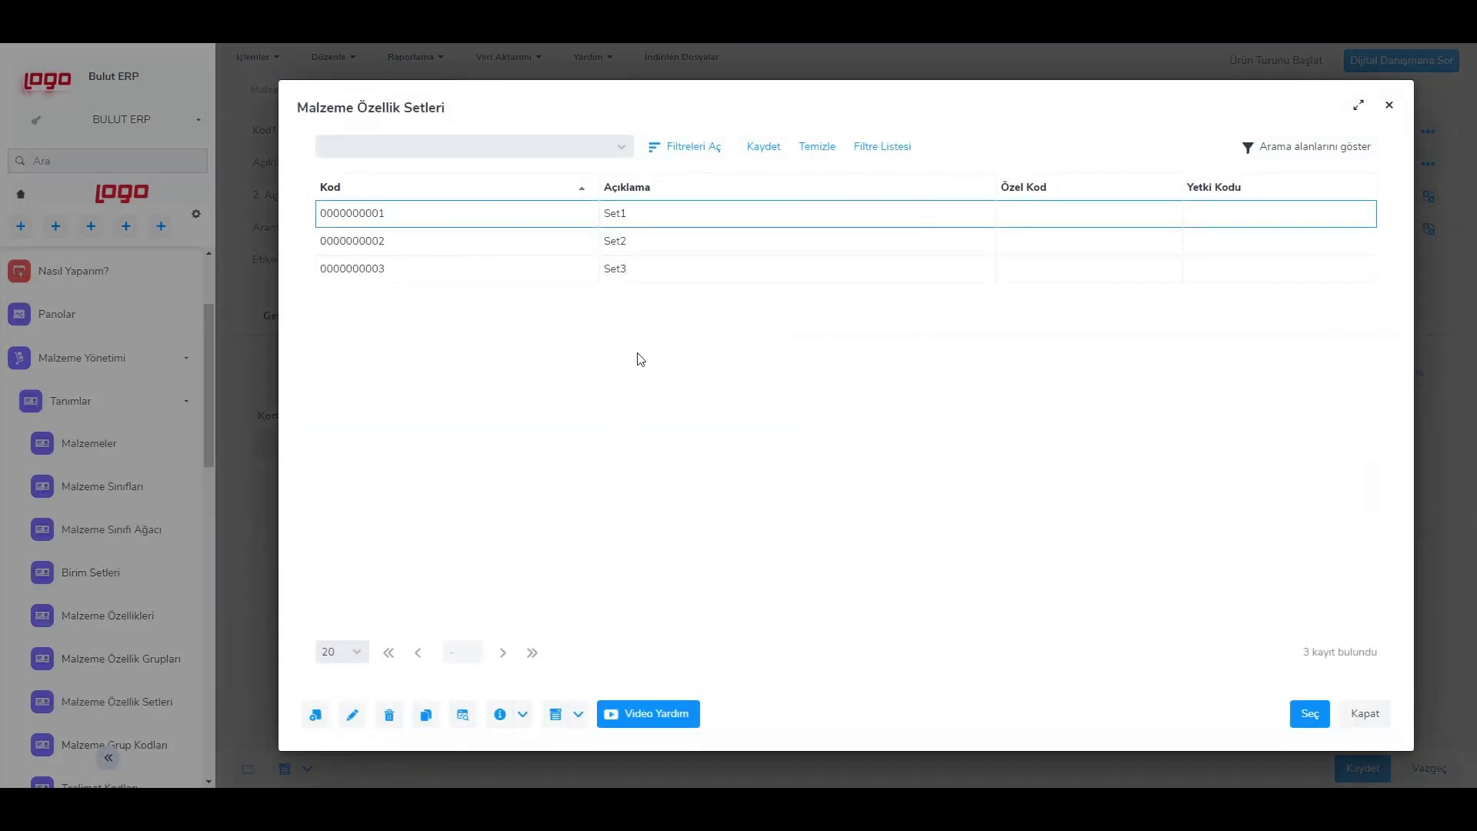
left_click(666, 274)
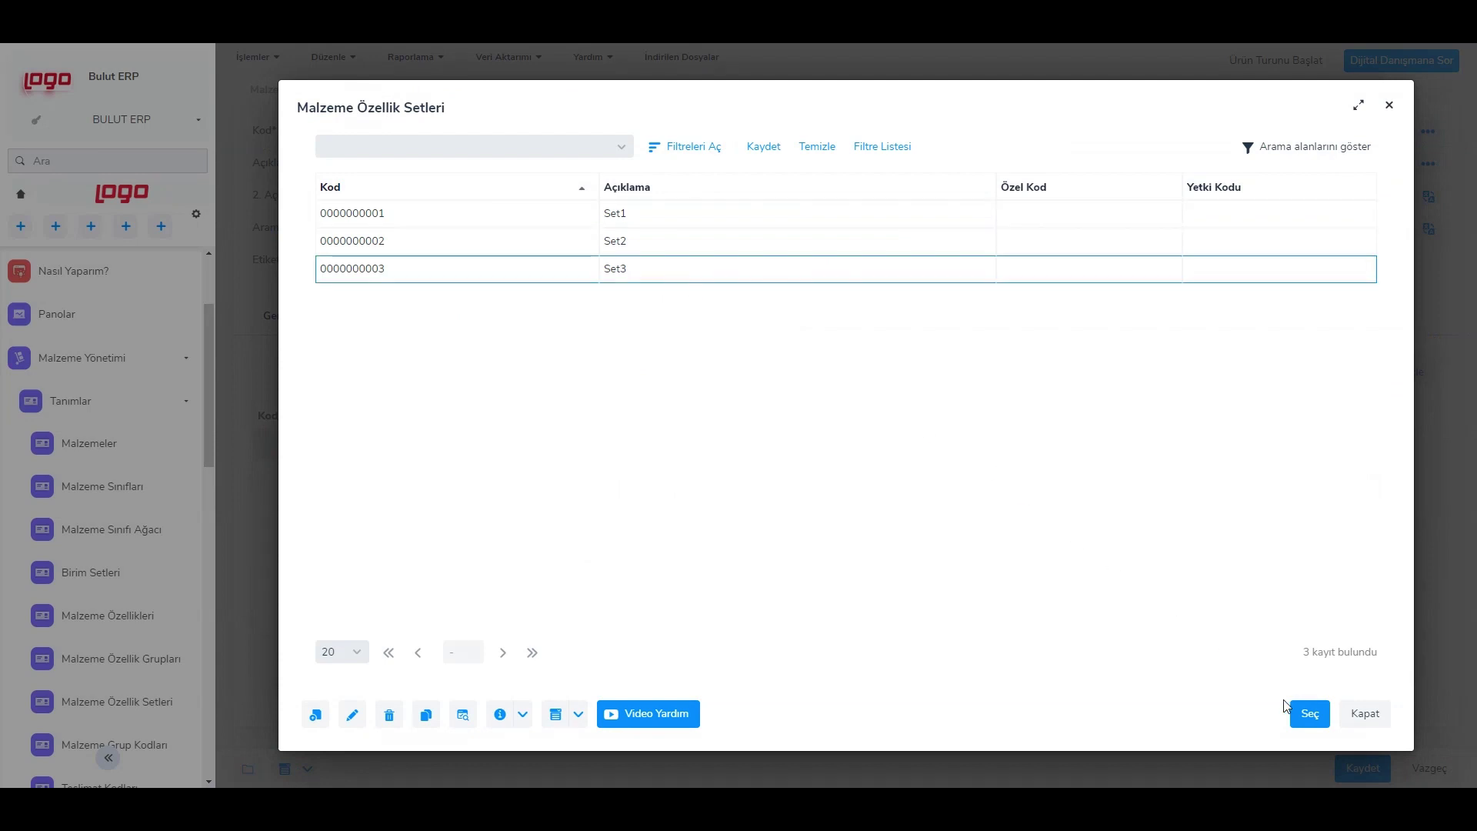
left_click(1308, 713)
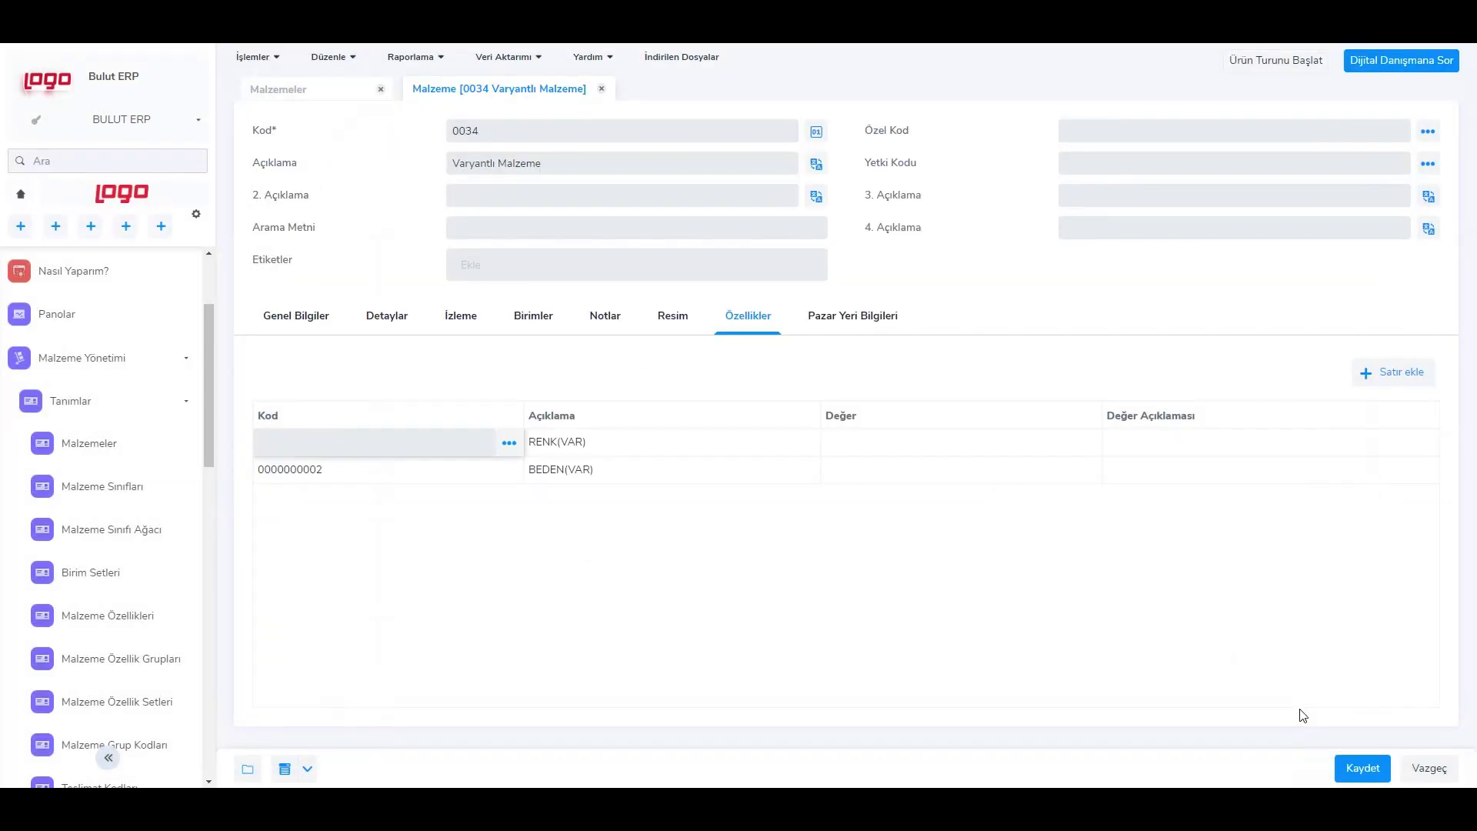
left_click(1346, 764)
Open the variant code template of material 0034 and give its Sabit row length 3 and start value VAR
left_click(775, 655)
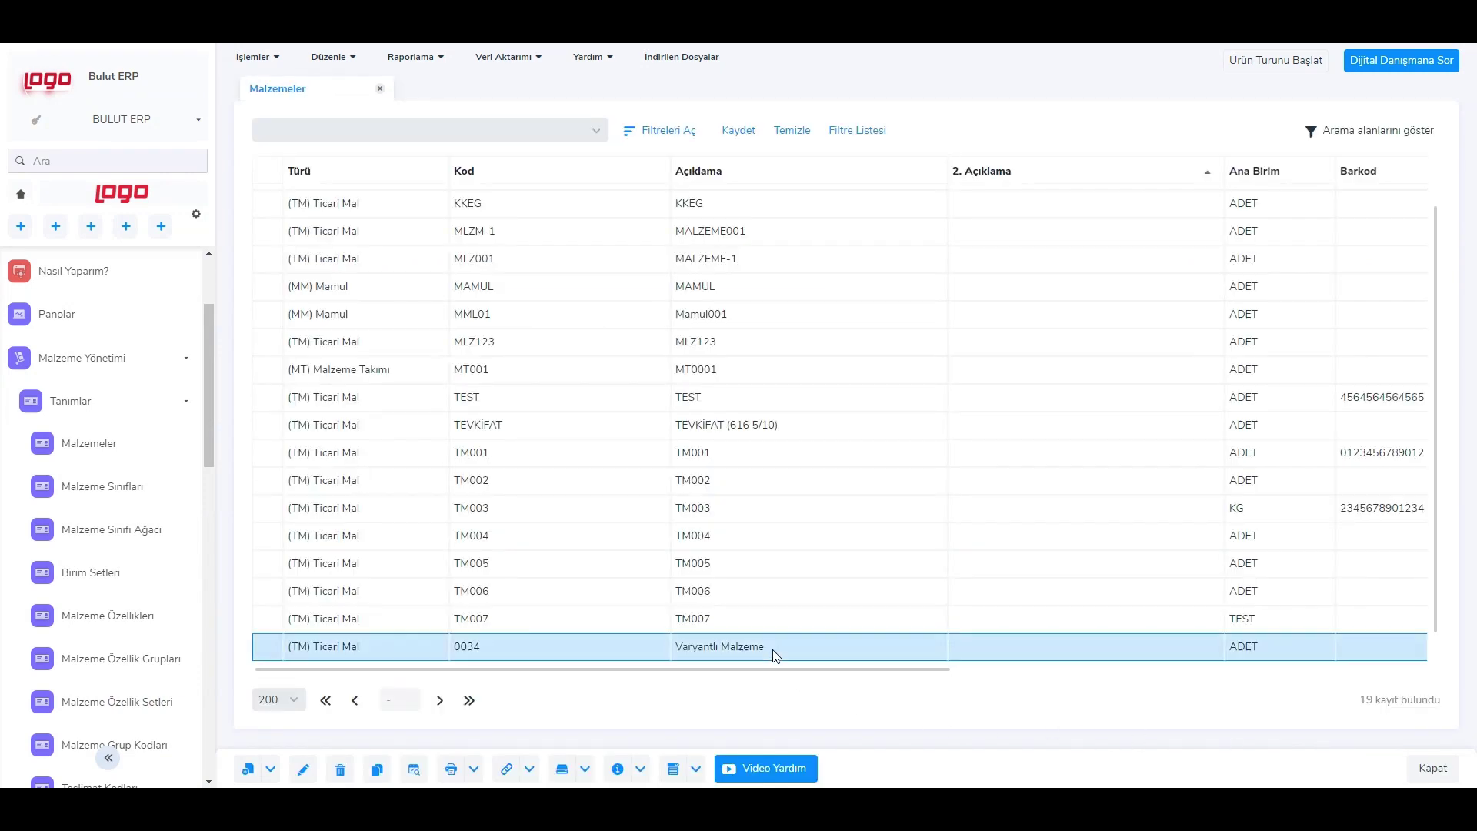
right_click(776, 654)
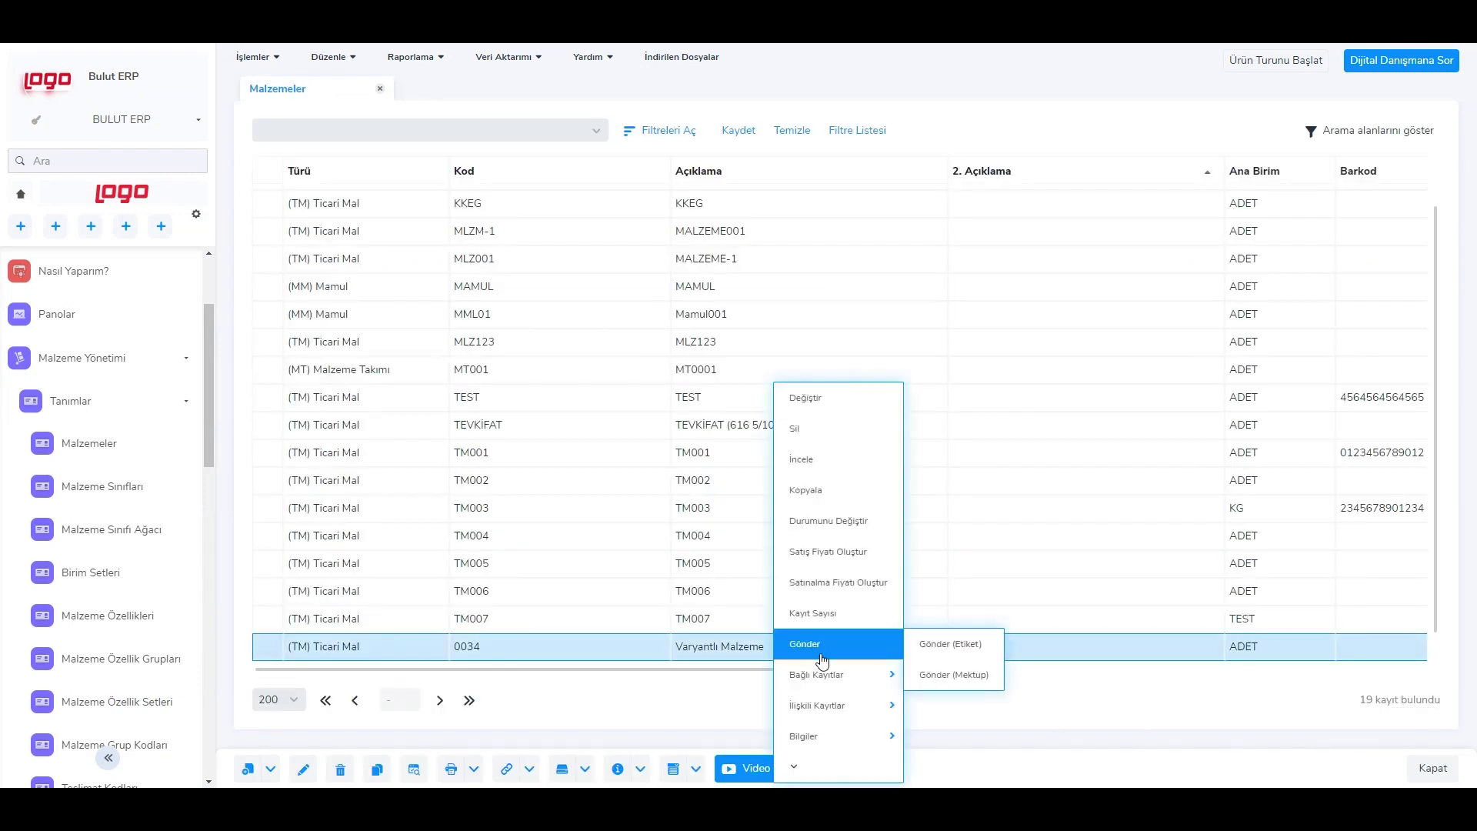
mouse_move(889, 674)
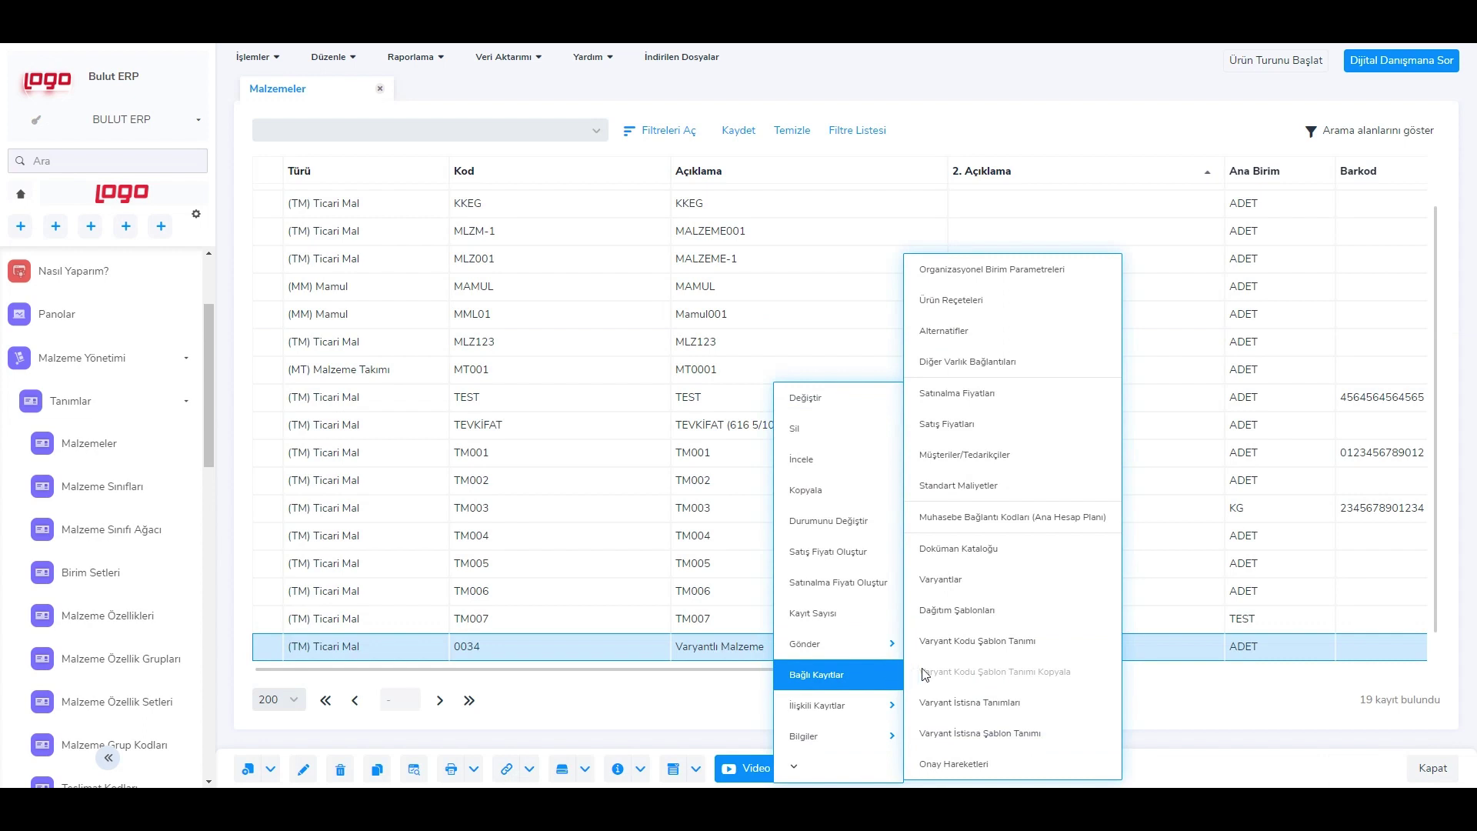
left_click(1083, 648)
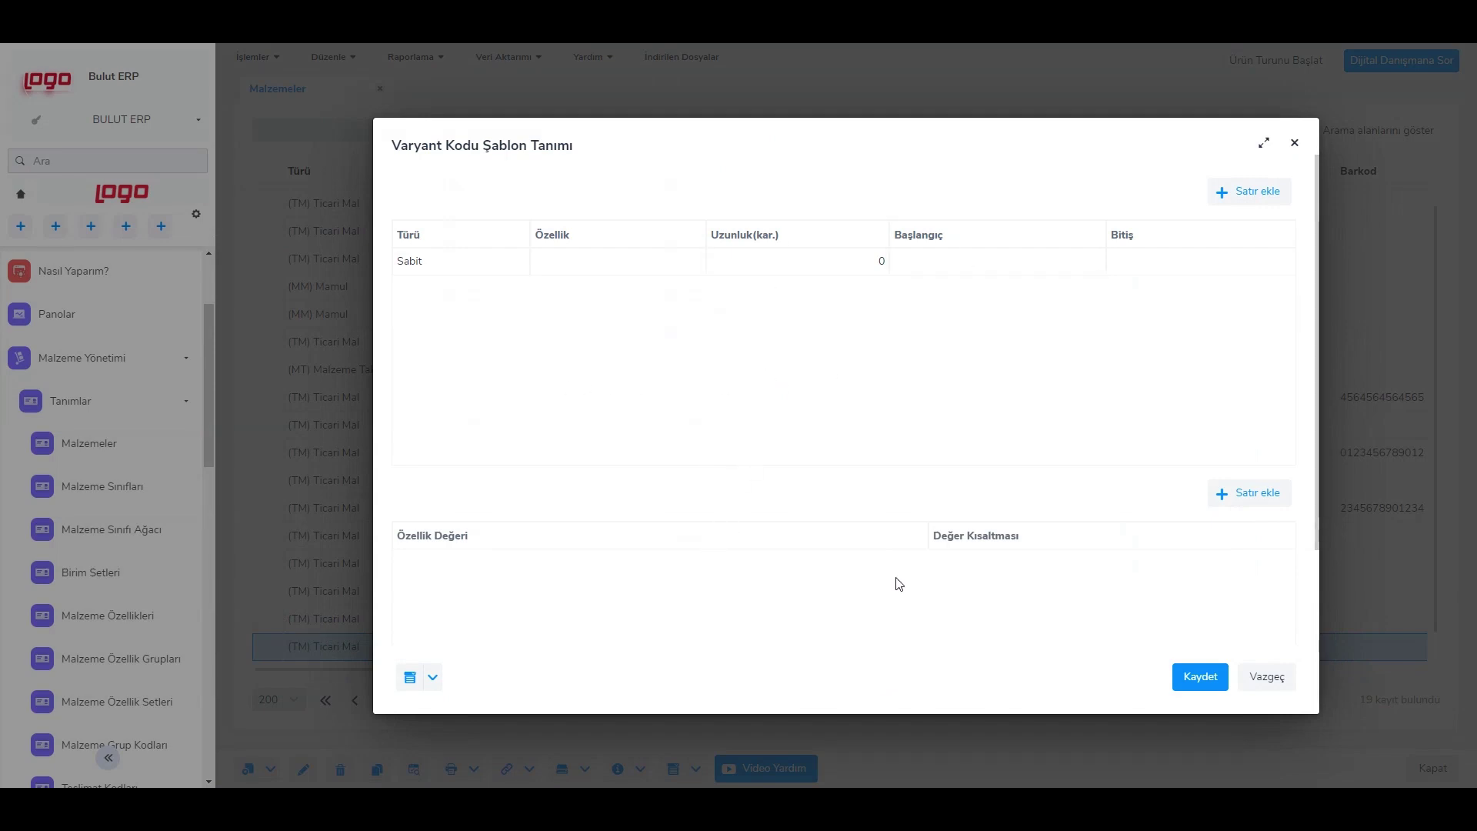
left_click(793, 269)
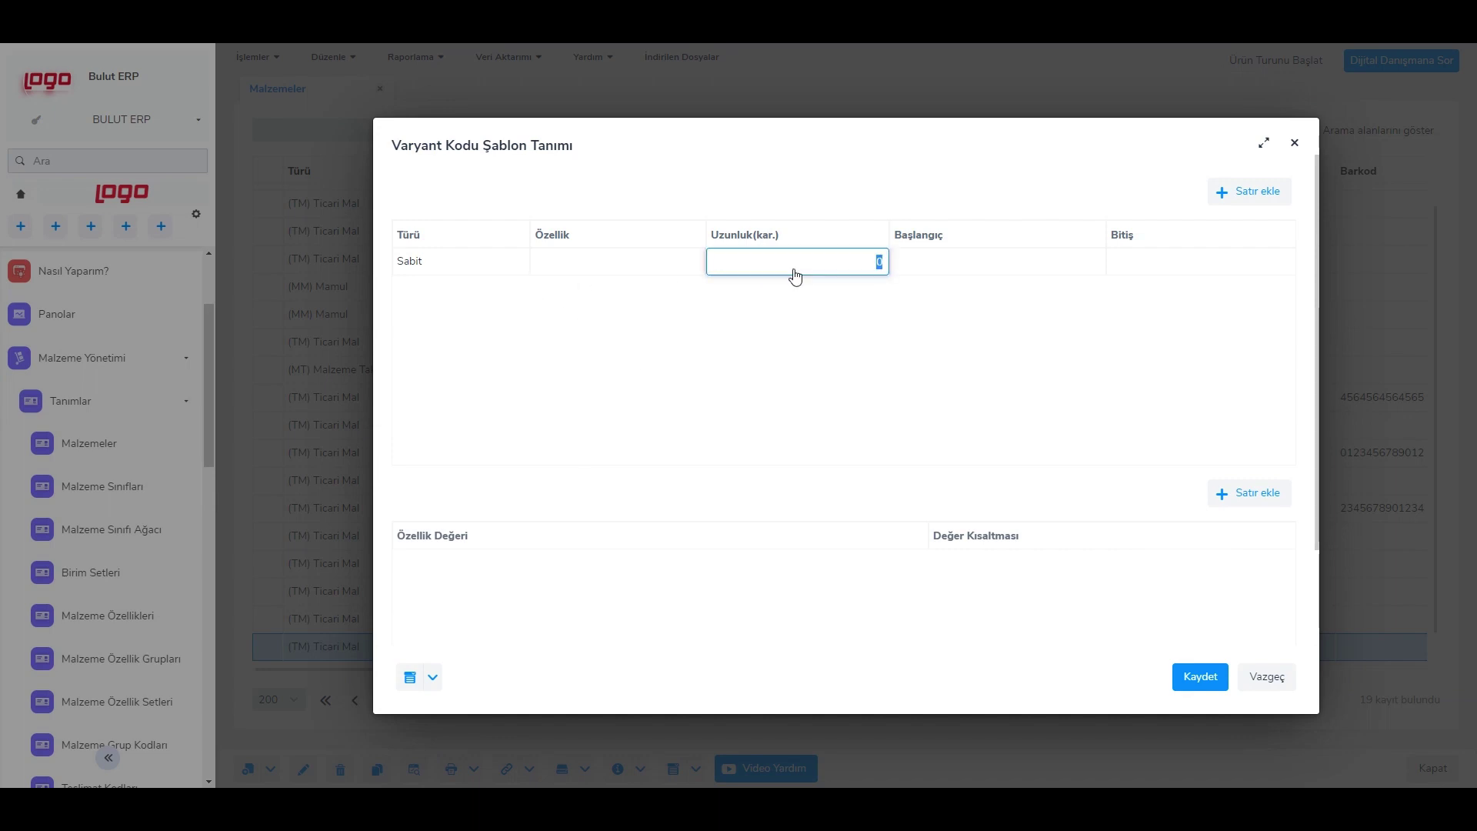
type("3")
left_click(950, 271)
type("VAR")
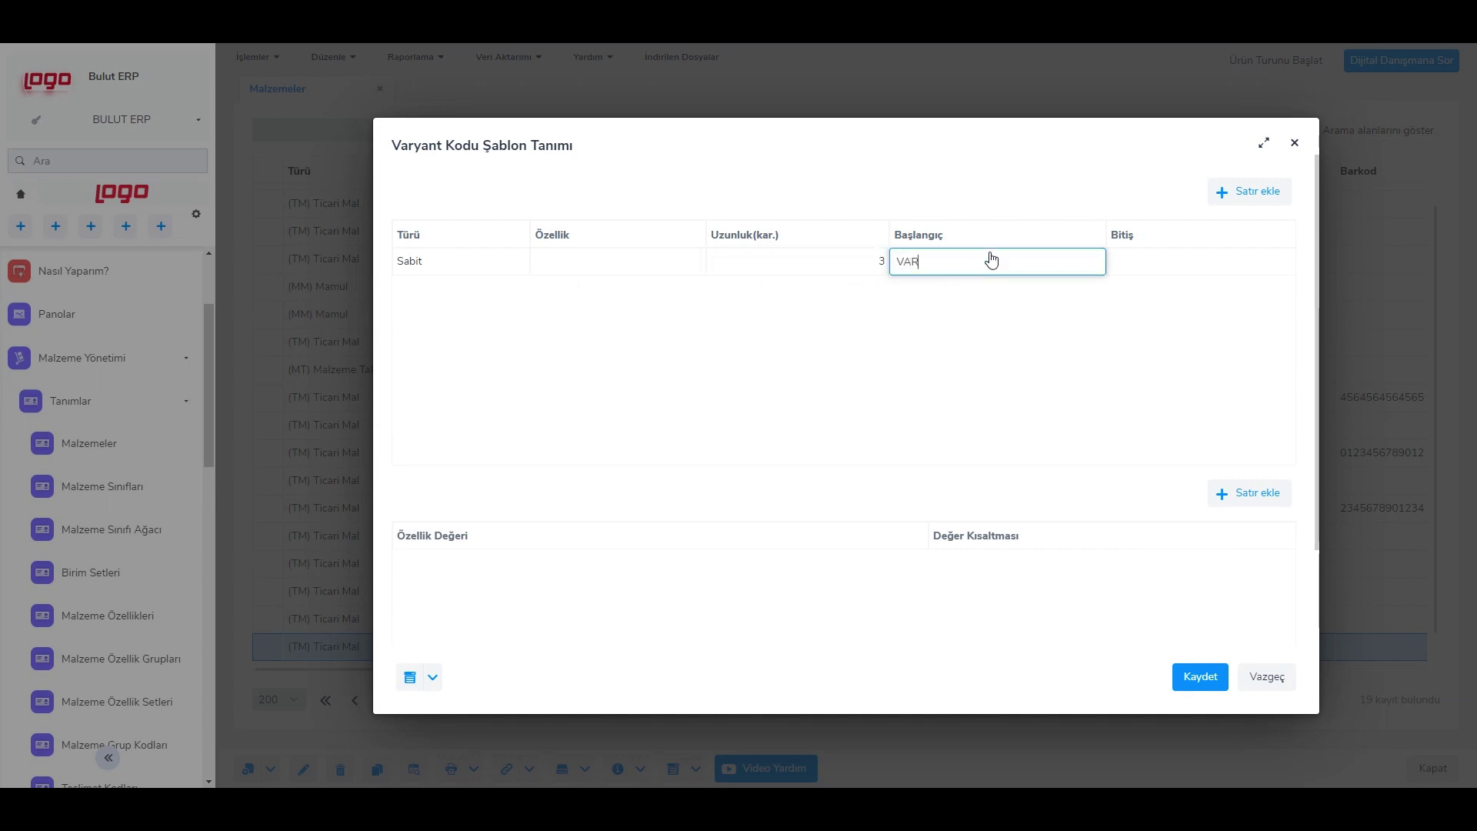
Add an Özellik row to the code template for the BEDEN(VAR) property with length 1
left_click(1248, 193)
left_click(517, 290)
left_click(462, 346)
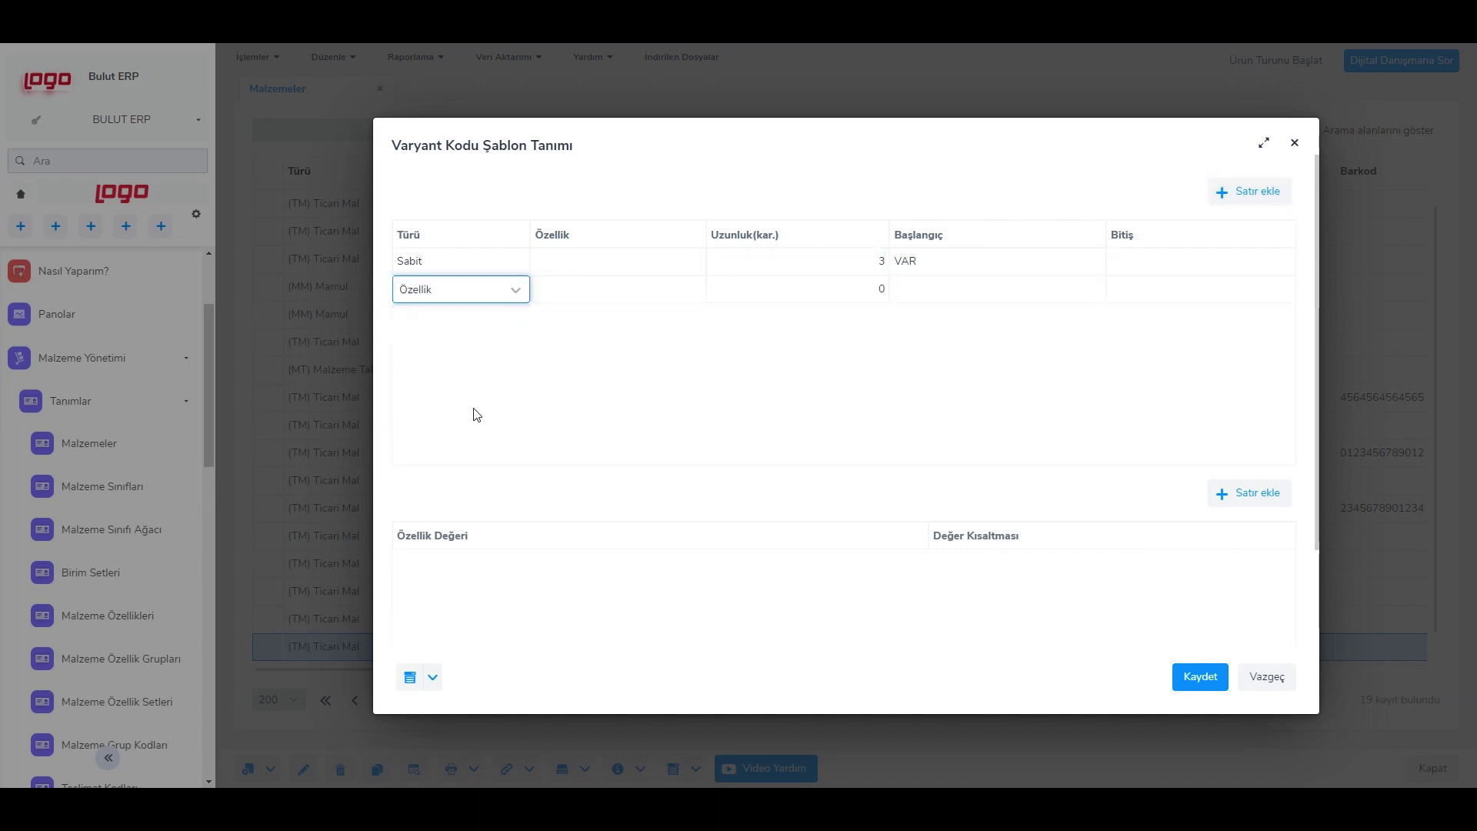
left_click(690, 193)
left_click(689, 191)
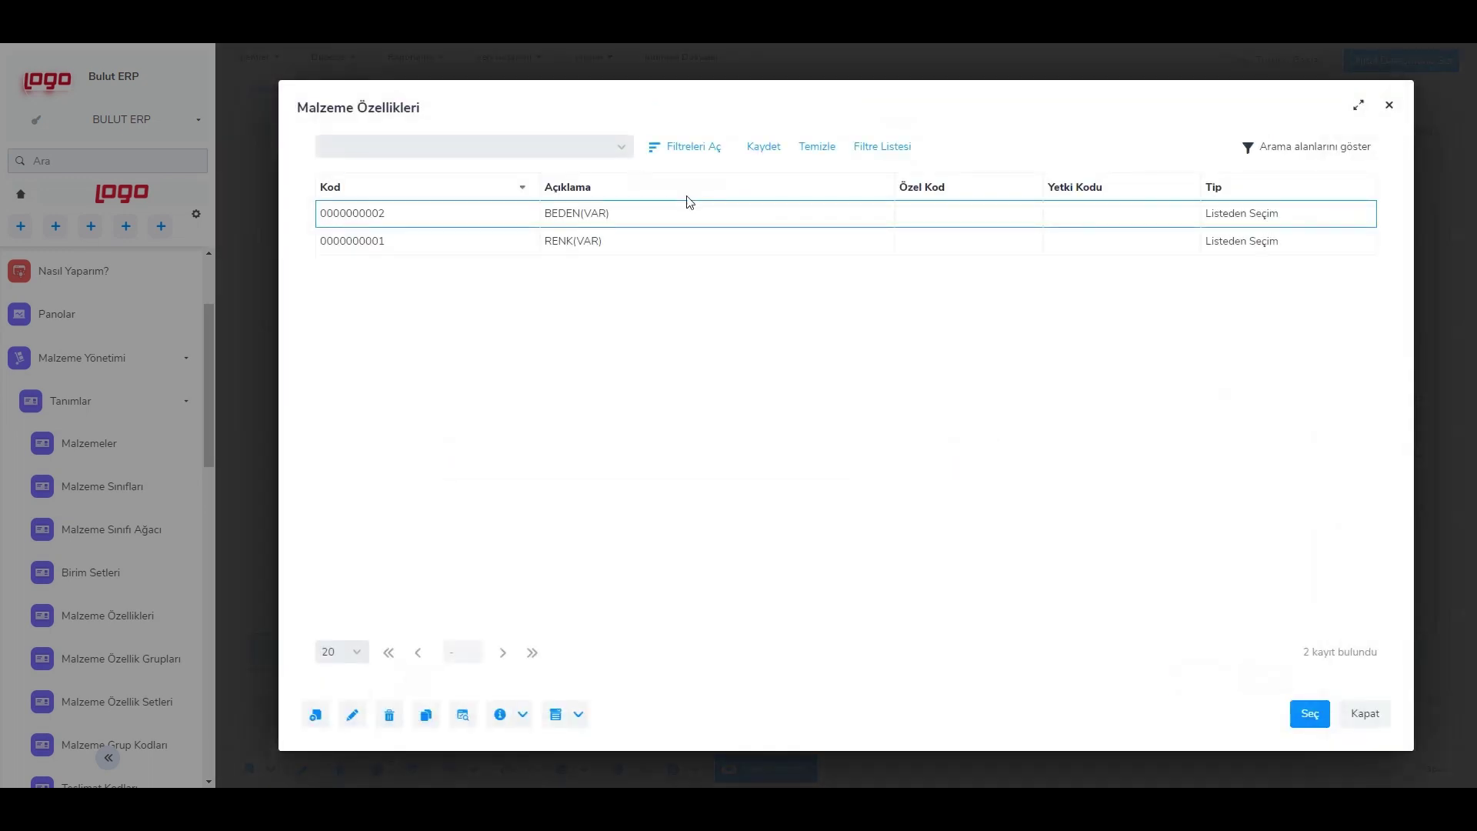
double_click(687, 214)
left_click(787, 191)
type("1")
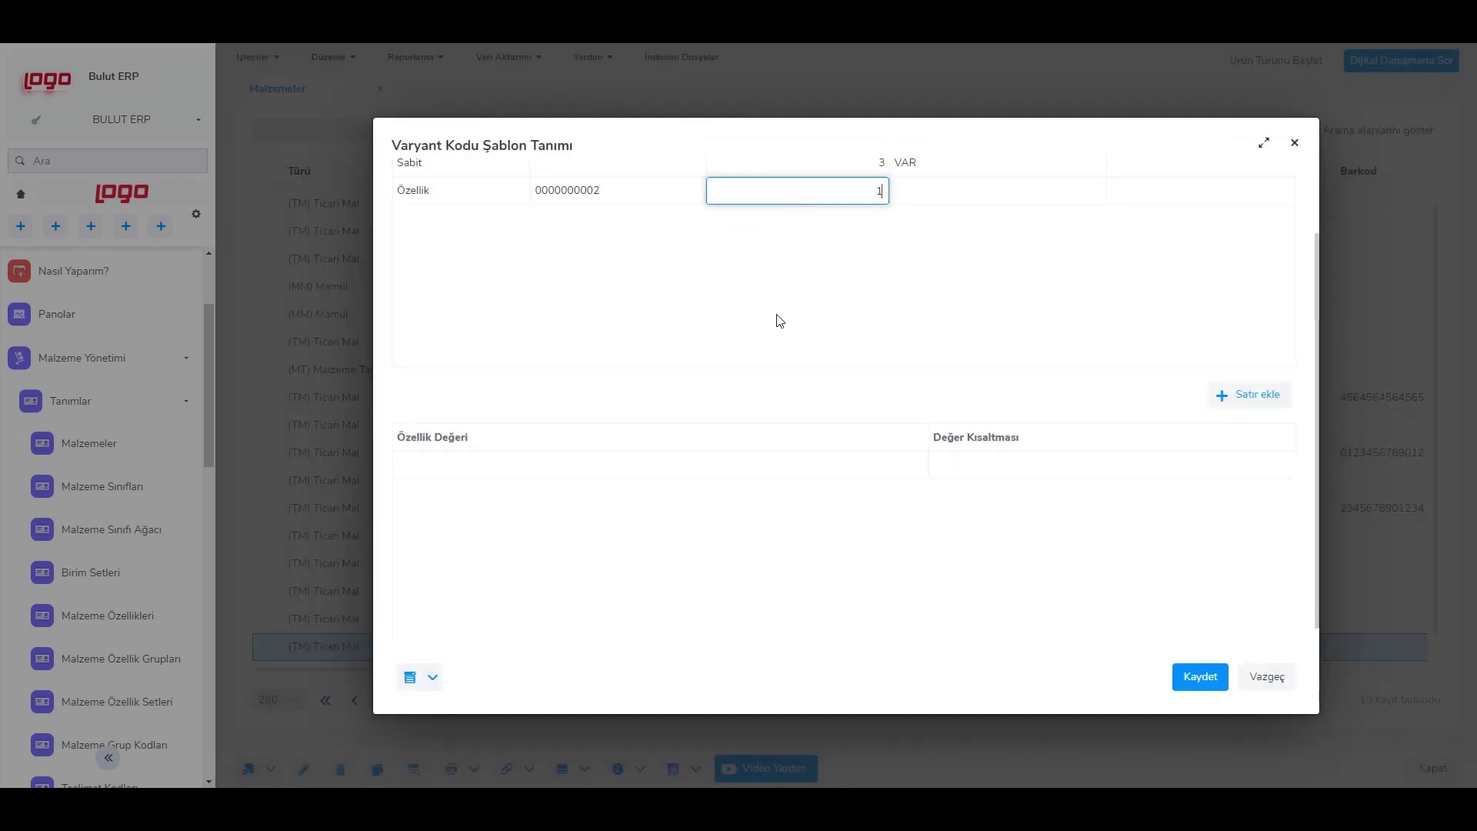
Assign the abbreviation M to the property value M of BEDEN(VAR)
left_click(782, 466)
left_click(914, 476)
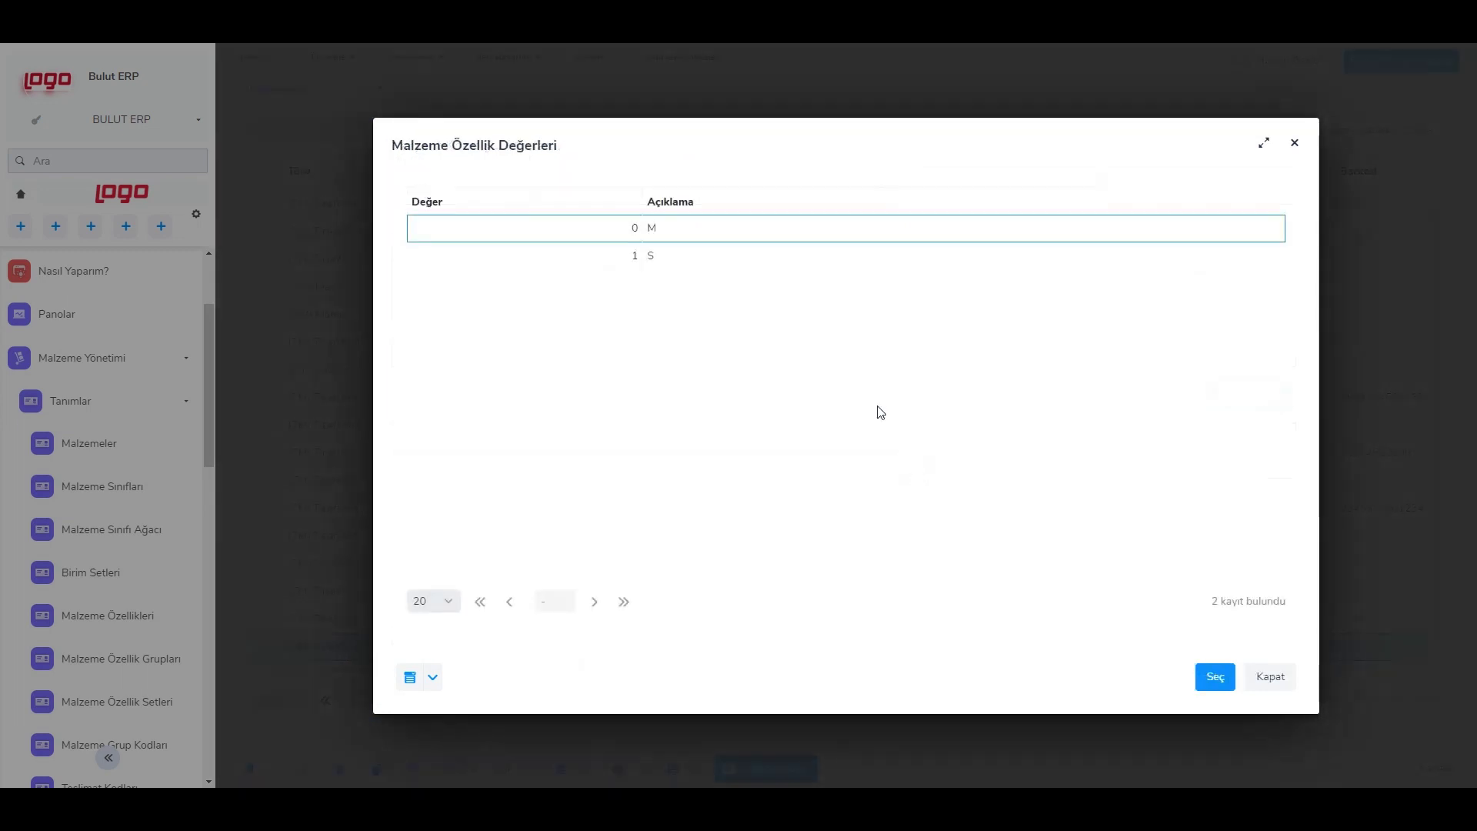
double_click(796, 229)
left_click(973, 466)
type("M")
key("Return")
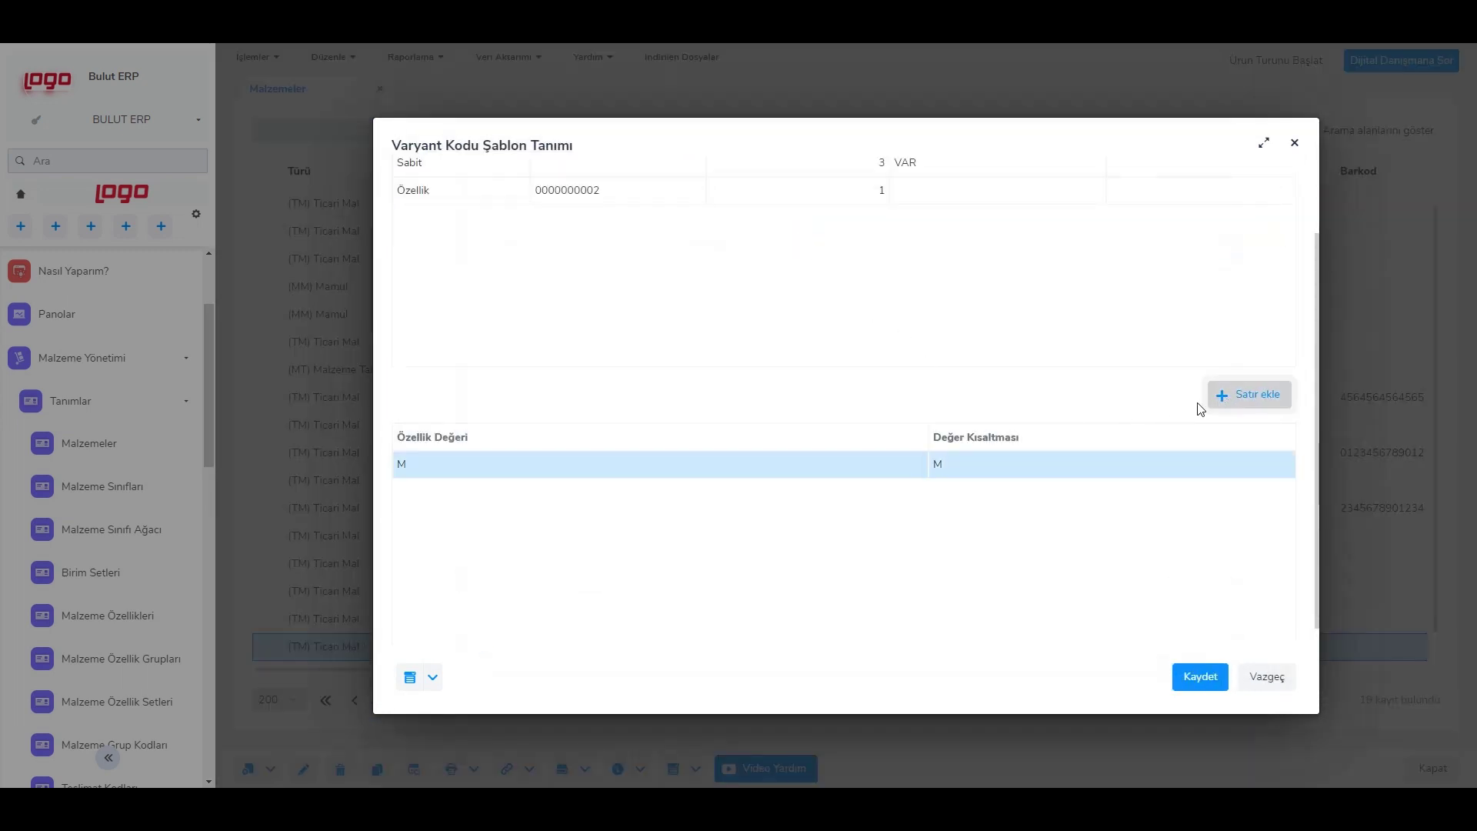
Add a second BEDEN(VAR) value row with property value S and abbreviation S
left_click(1204, 400)
left_click(914, 493)
left_click(726, 259)
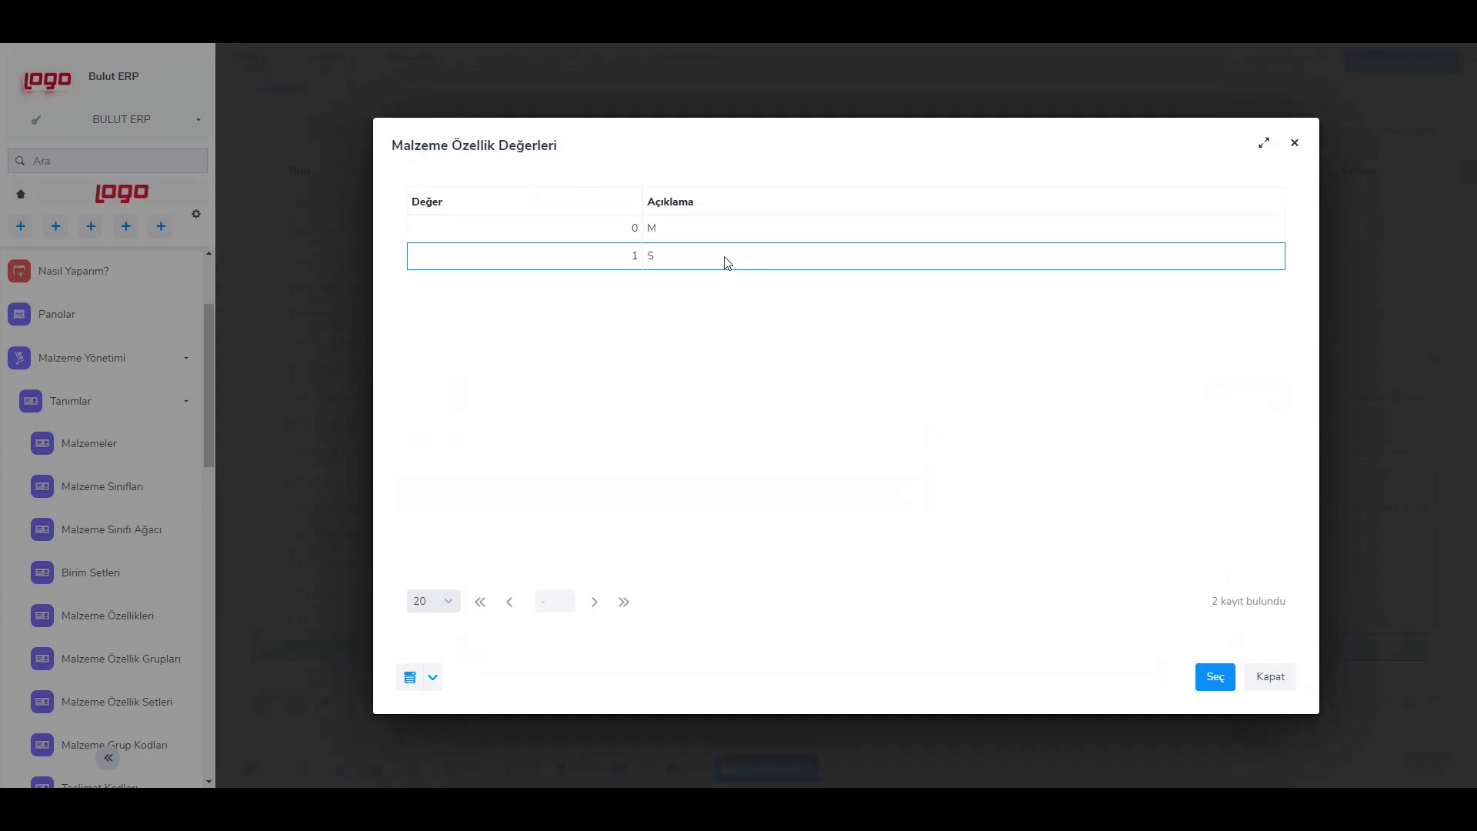
double_click(726, 262)
left_click(973, 494)
type("S")
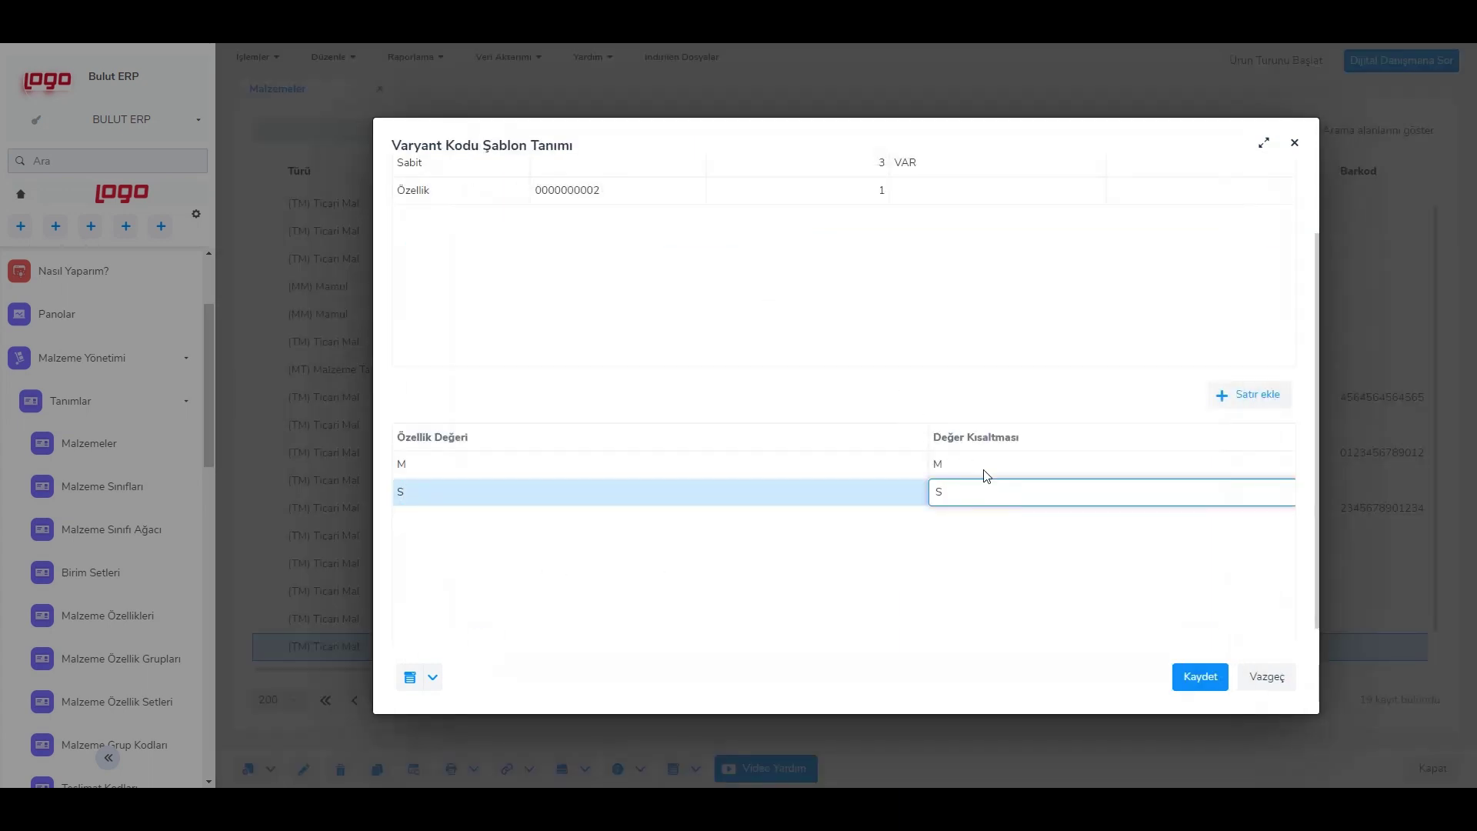
Add a Sabit row to the code template with length 1 and a hyphen (-) as start value
scroll(988, 461, "up", 1)
left_click(1238, 168)
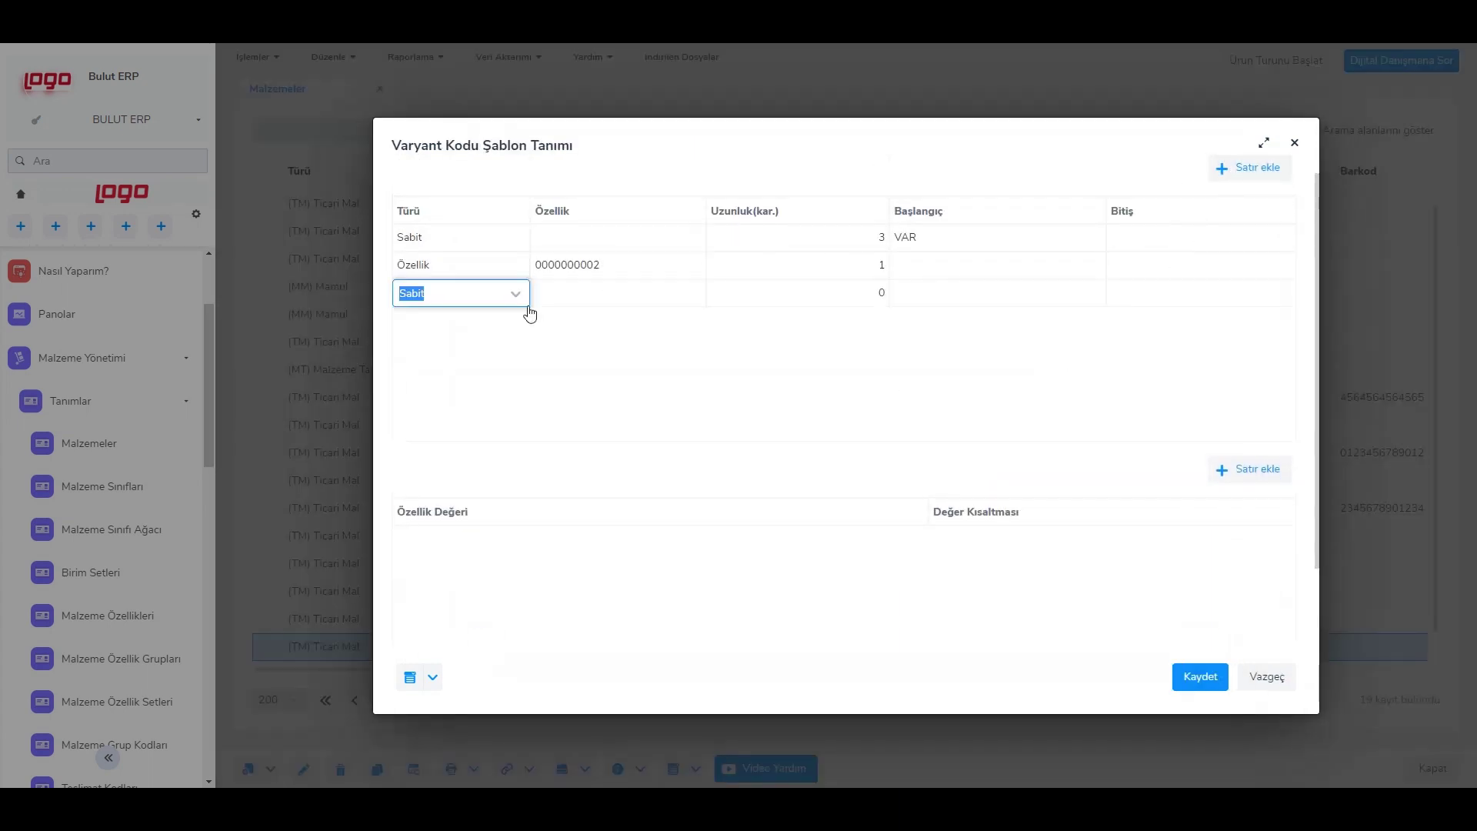
left_click(814, 302)
type("1")
left_click(930, 301)
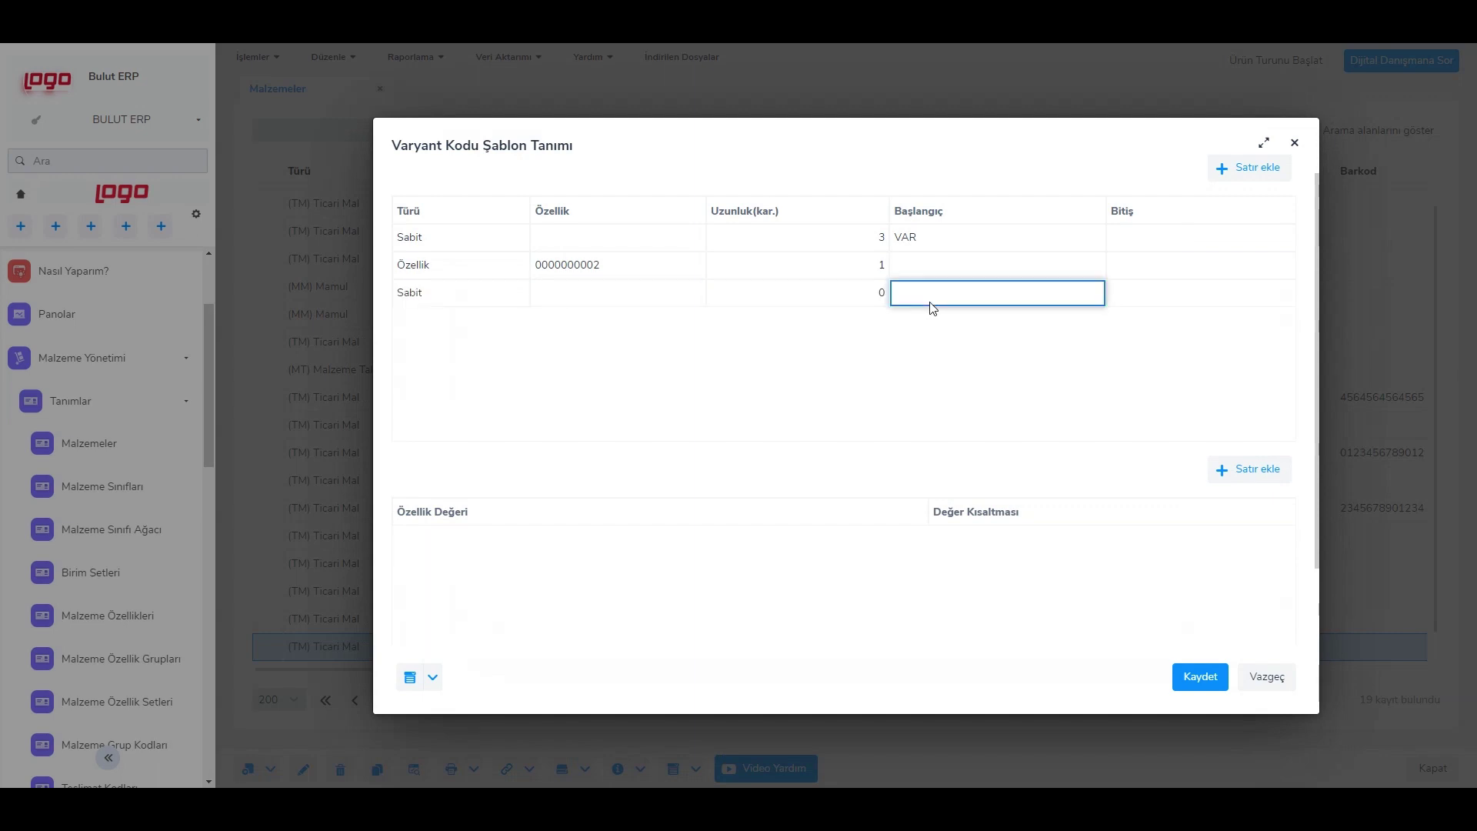
type("-")
Add an Özellik row to the code template for the RENK(VAR) property with length 3
left_click(1227, 171)
left_click(507, 322)
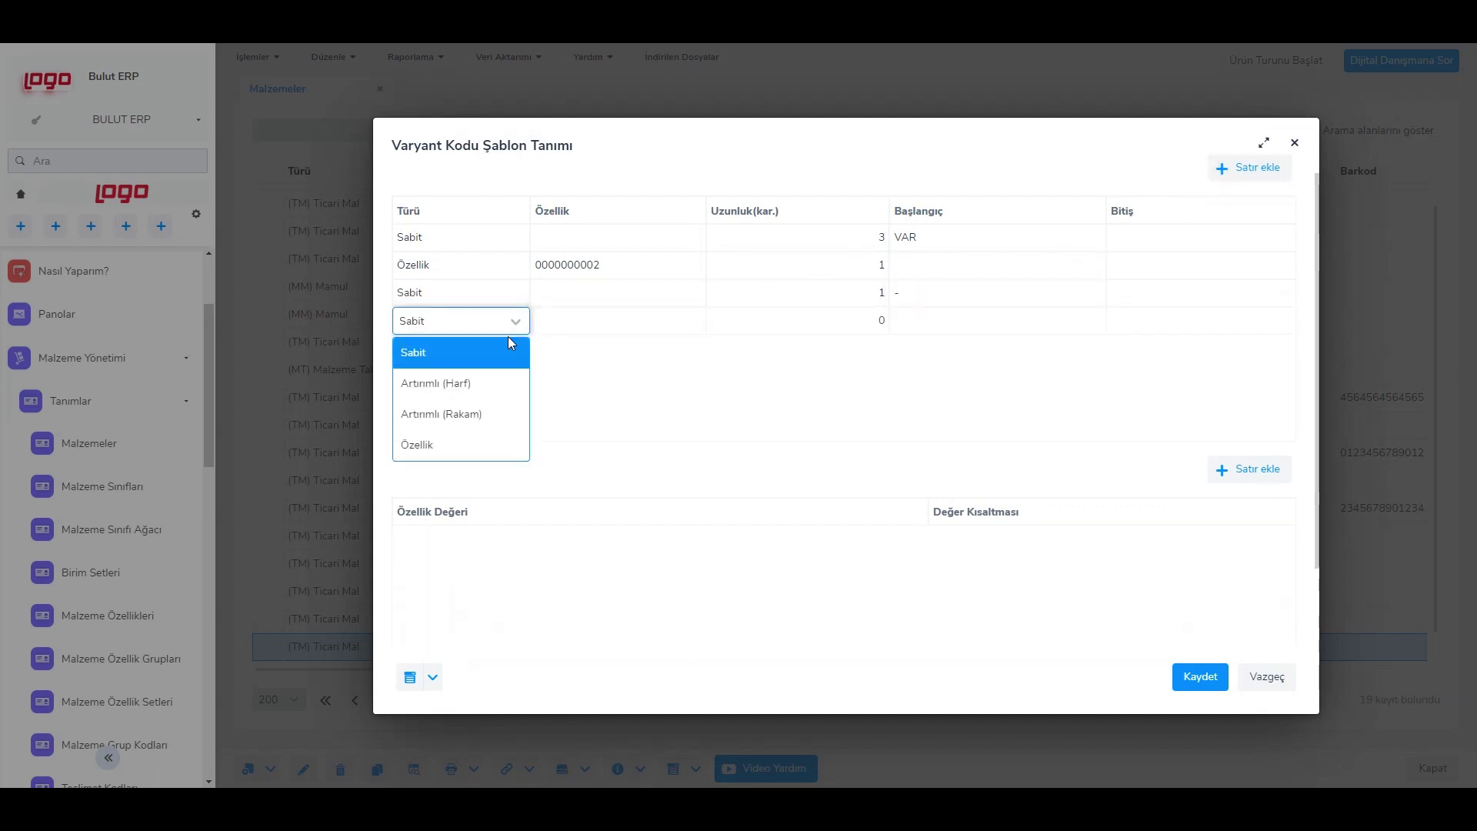
left_click(498, 431)
left_click(674, 329)
left_click(682, 322)
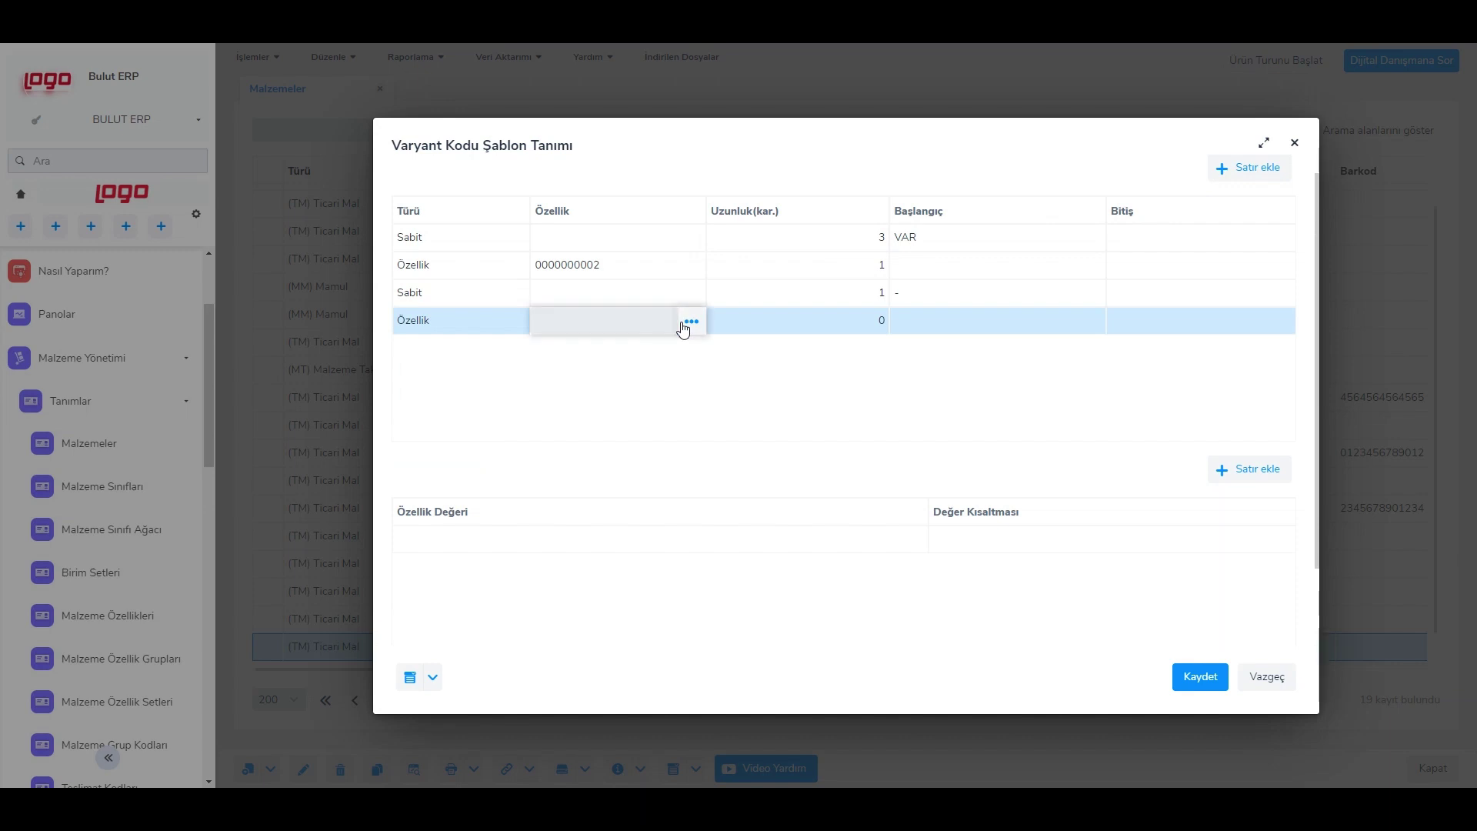
double_click(644, 245)
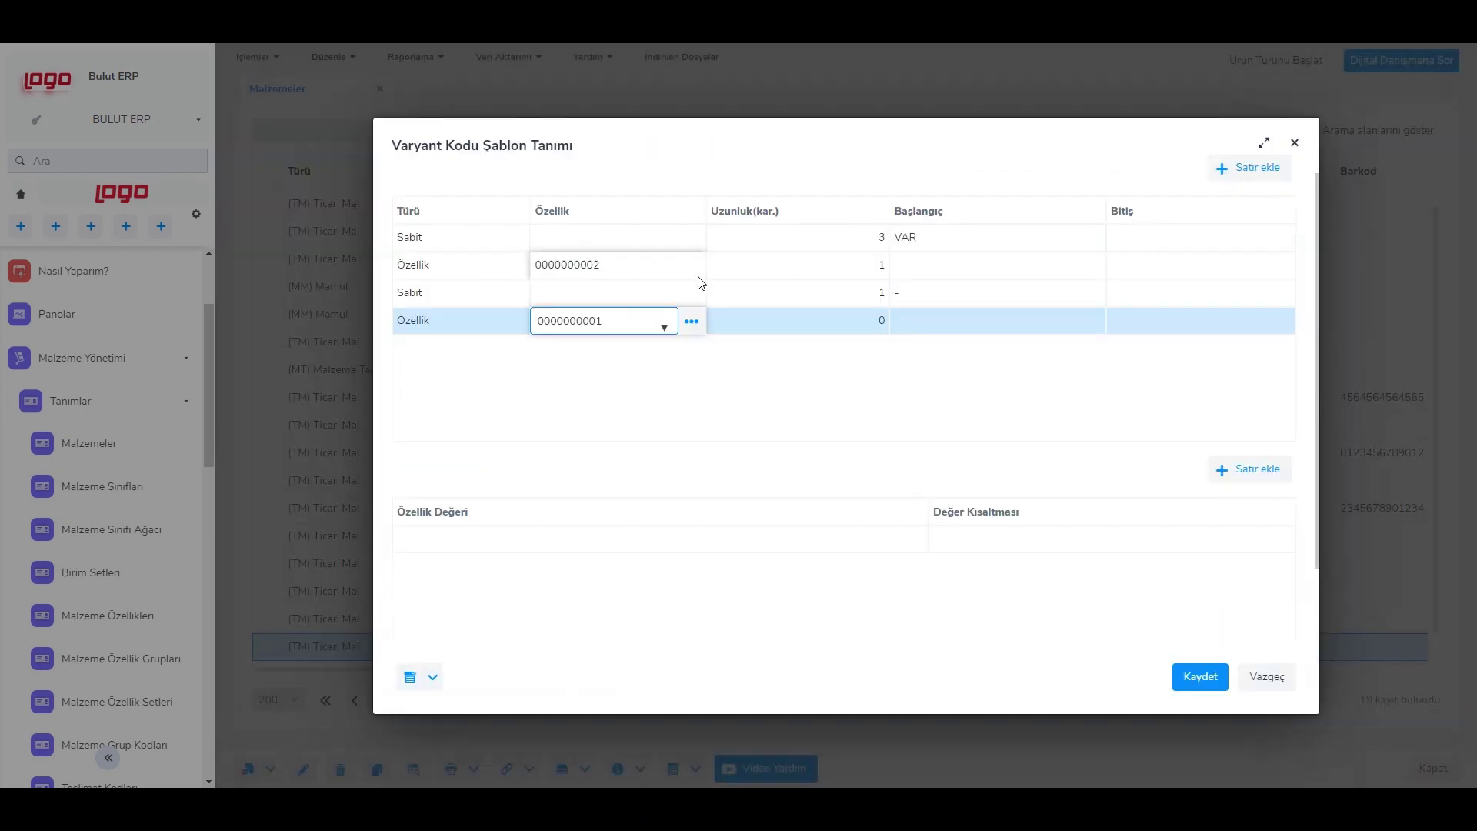
left_click(778, 323)
type("3")
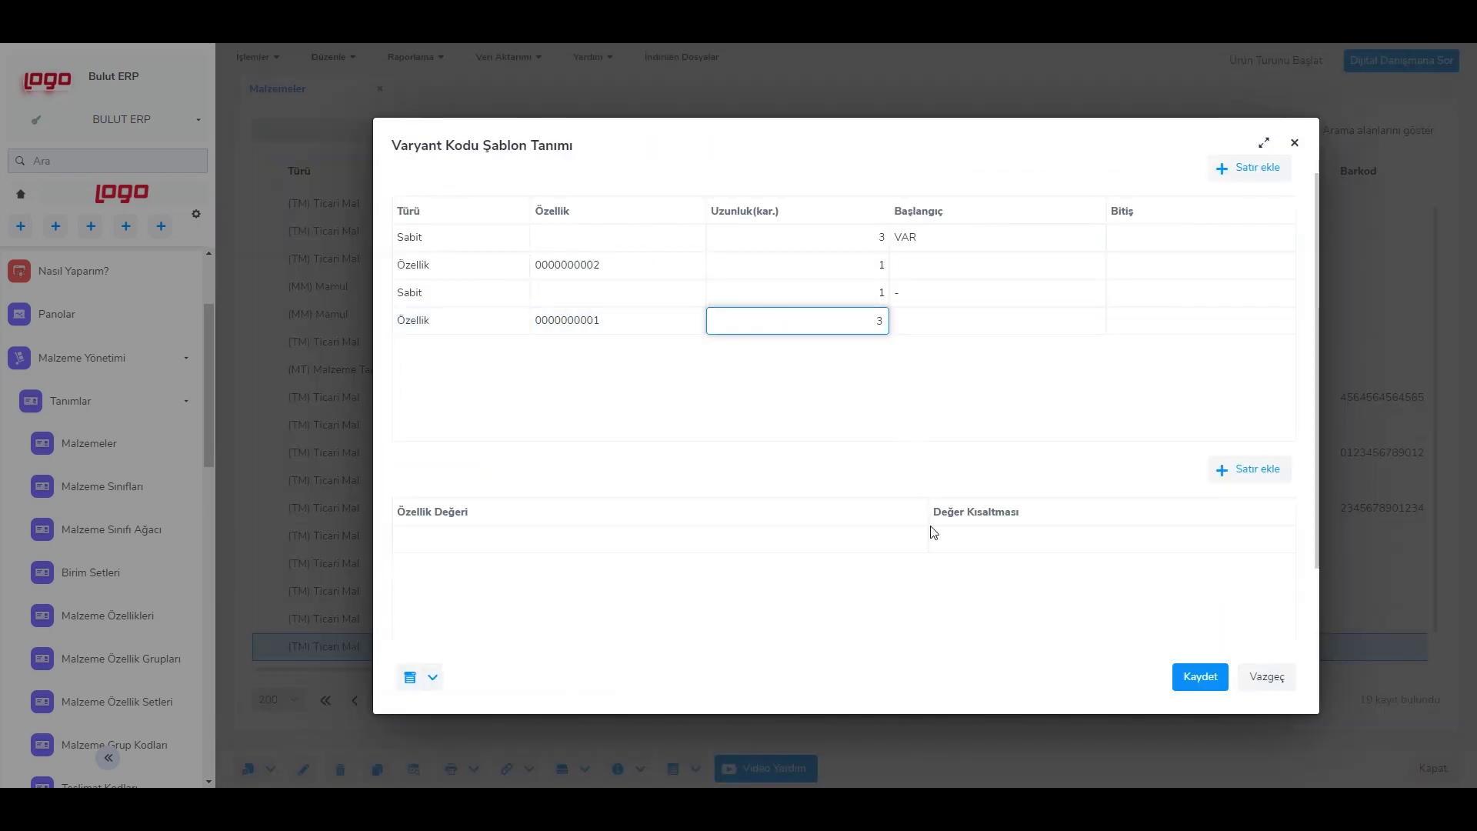
Assign the abbreviation SYH to the property value SİYAH of RENK(VAR)
left_click(920, 542)
left_click(913, 542)
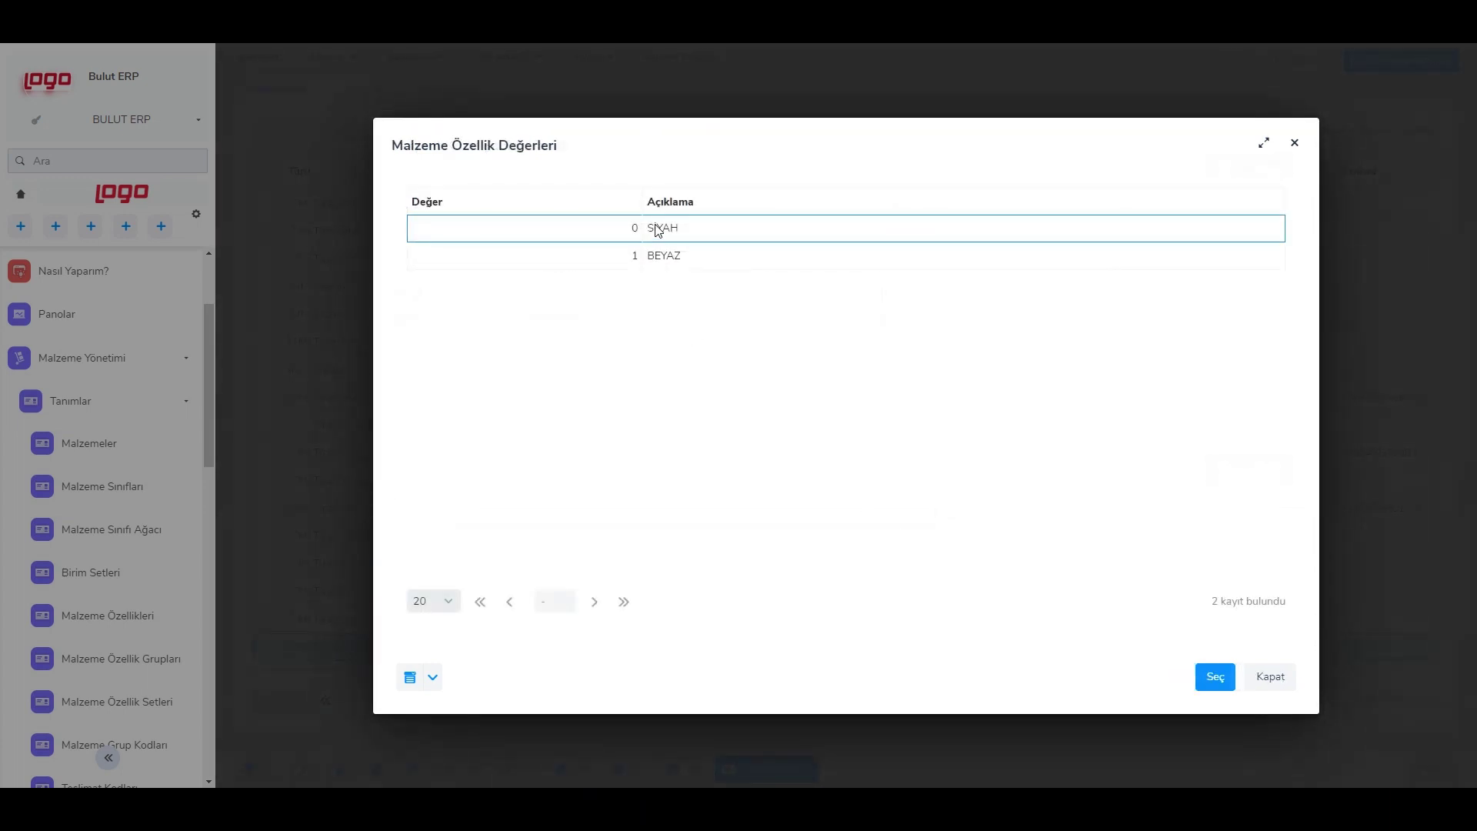
double_click(656, 227)
left_click(945, 548)
type("SYH")
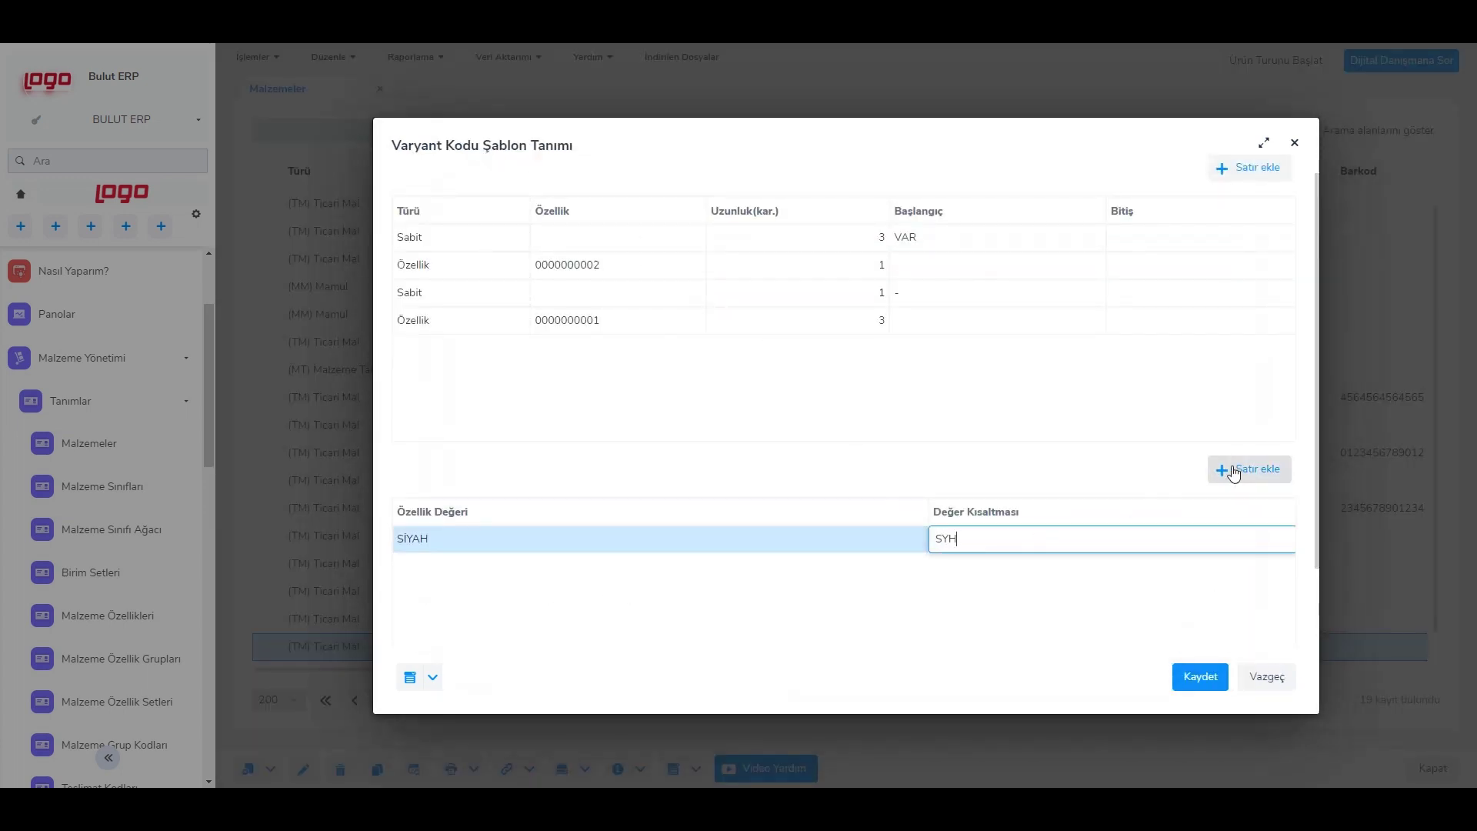
Add the property value BEYAZ with its abbreviation and save the variant code template
left_click(1230, 469)
left_click(917, 502)
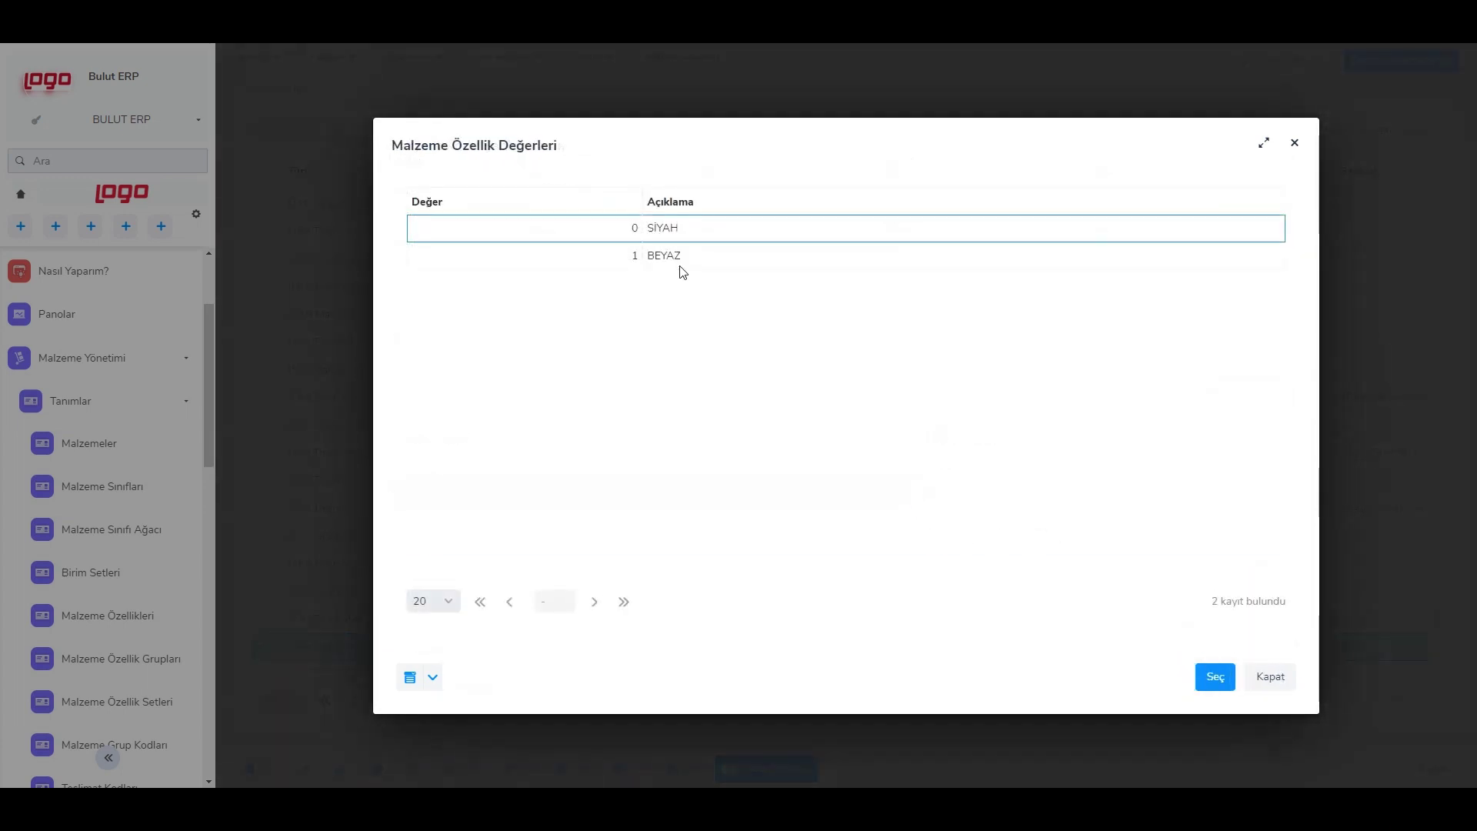
double_click(677, 256)
left_click(974, 501)
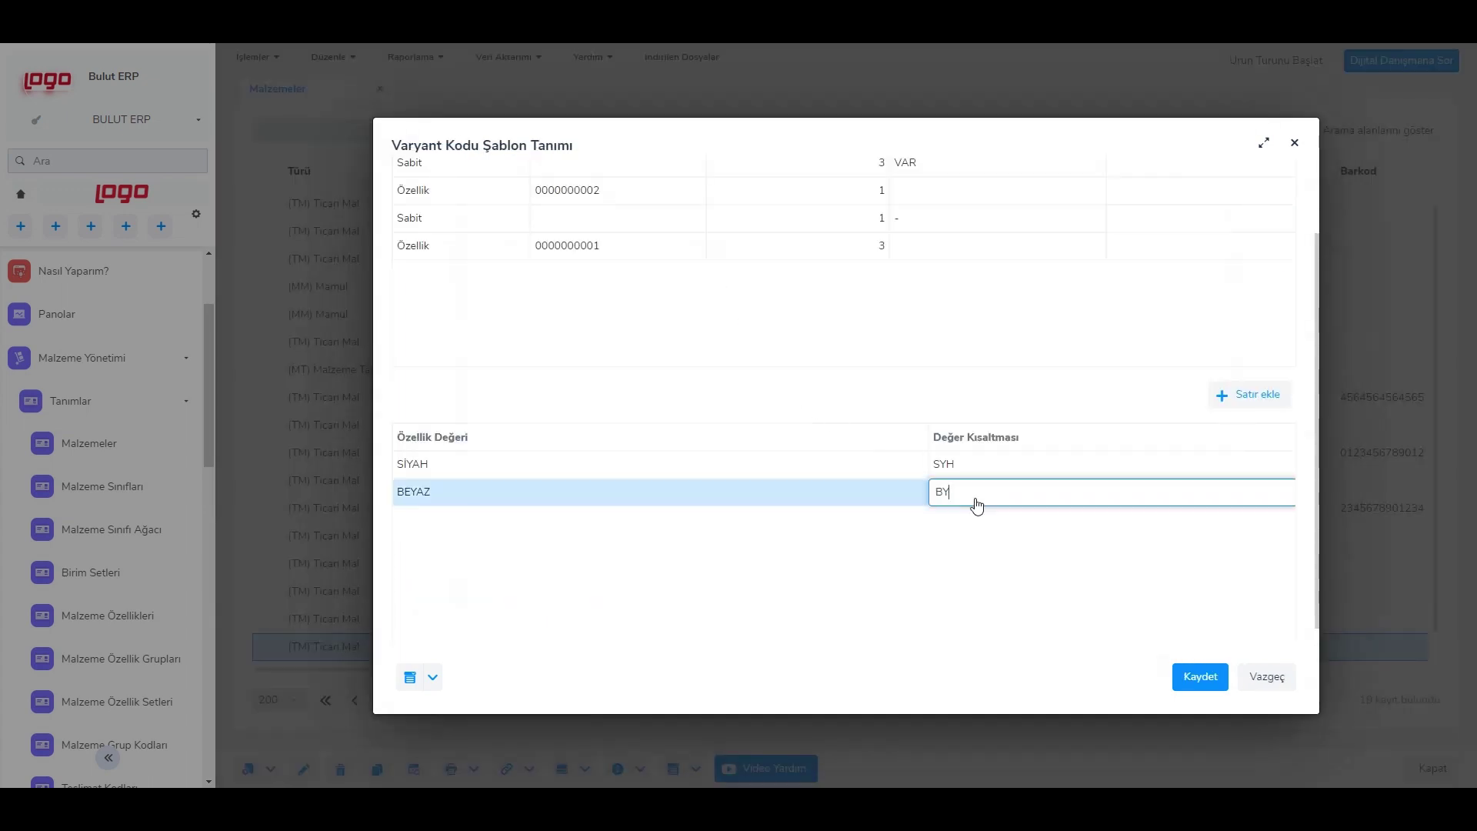
left_click(1200, 678)
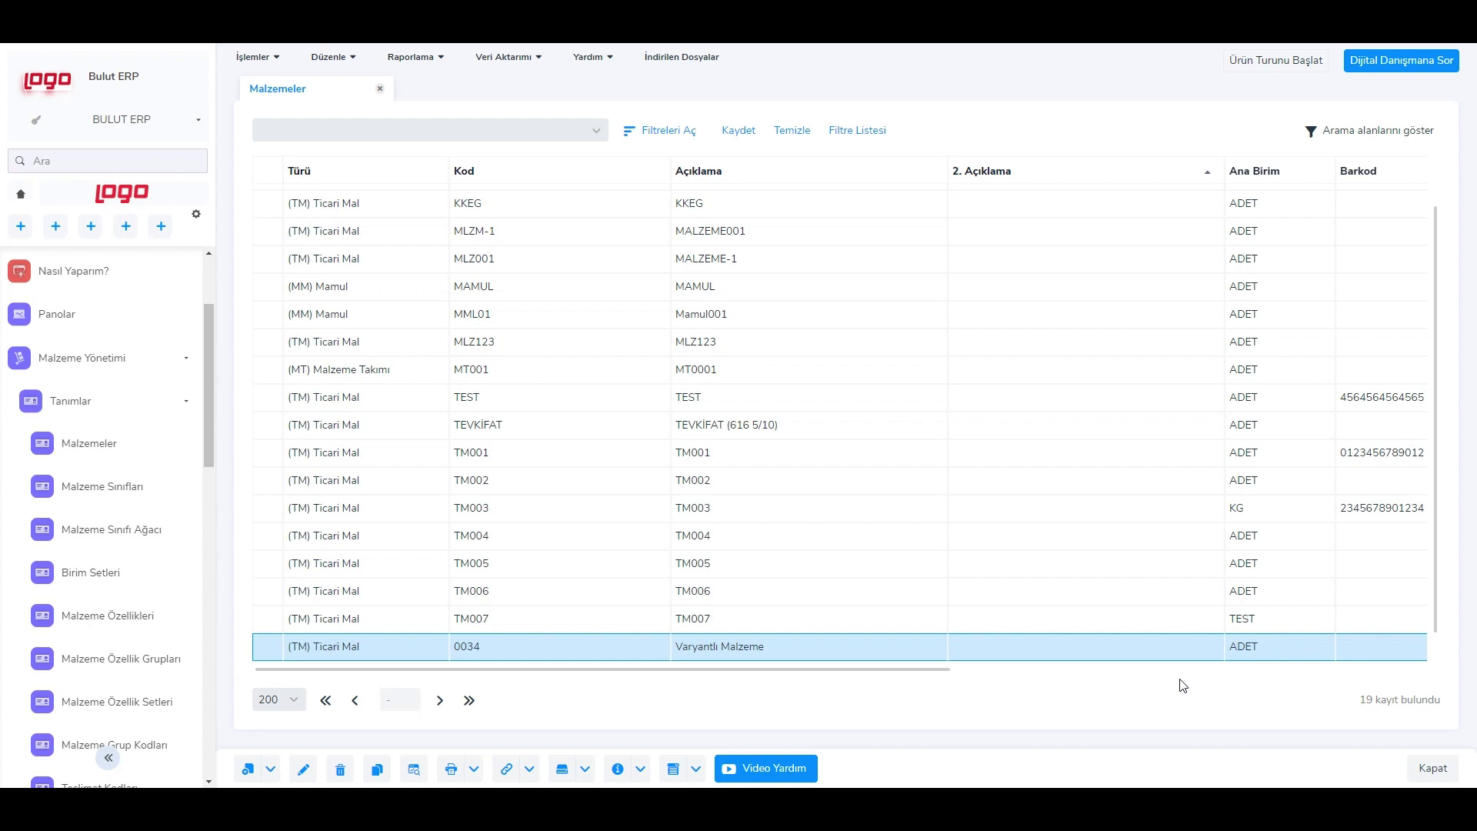
Examine the variant exception definitions (Varyant İstisna Tanımları) of material 0034 and close them without changes
right_click(808, 655)
mouse_move(827, 677)
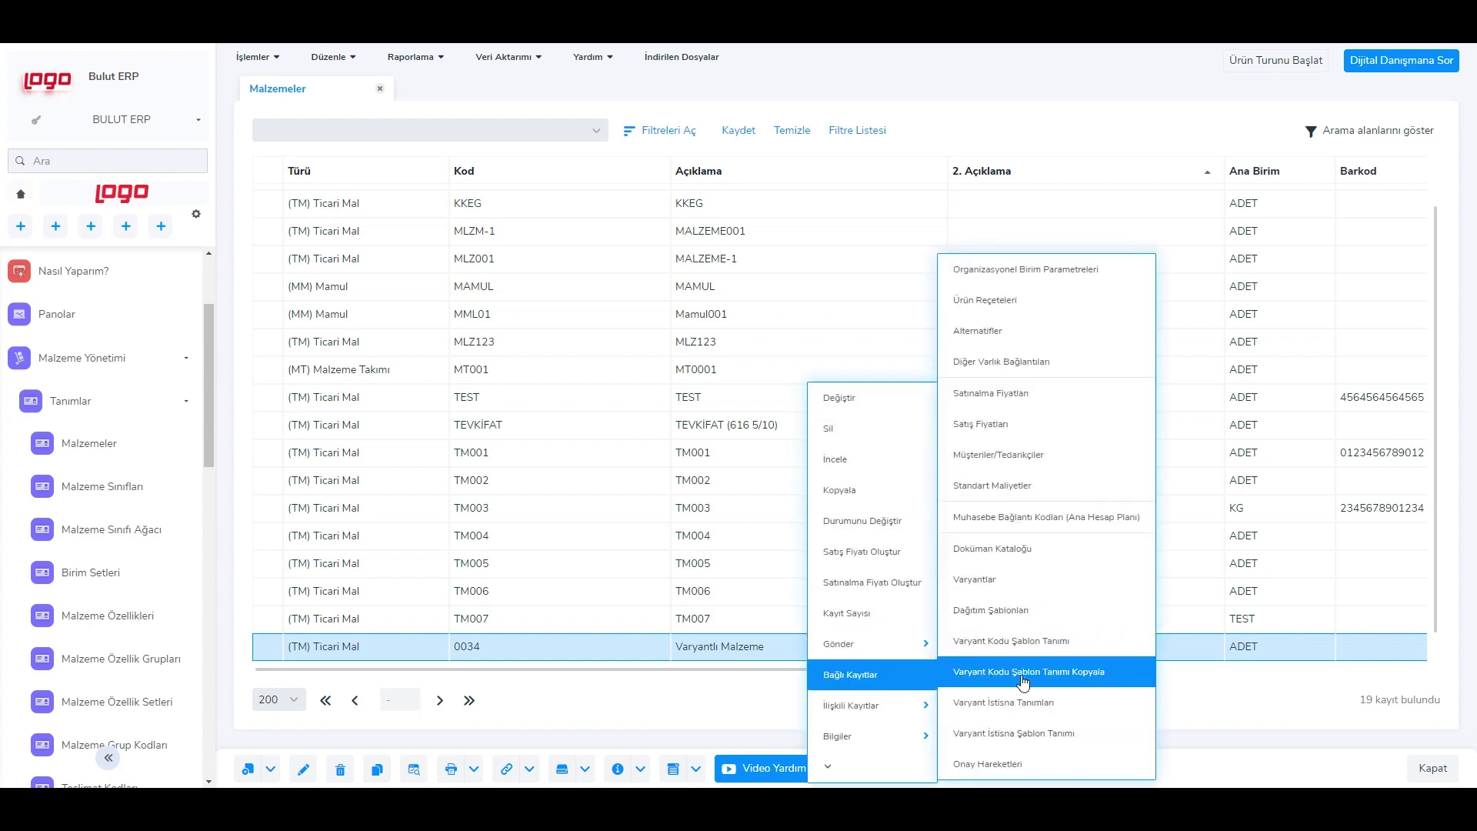
left_click(1125, 714)
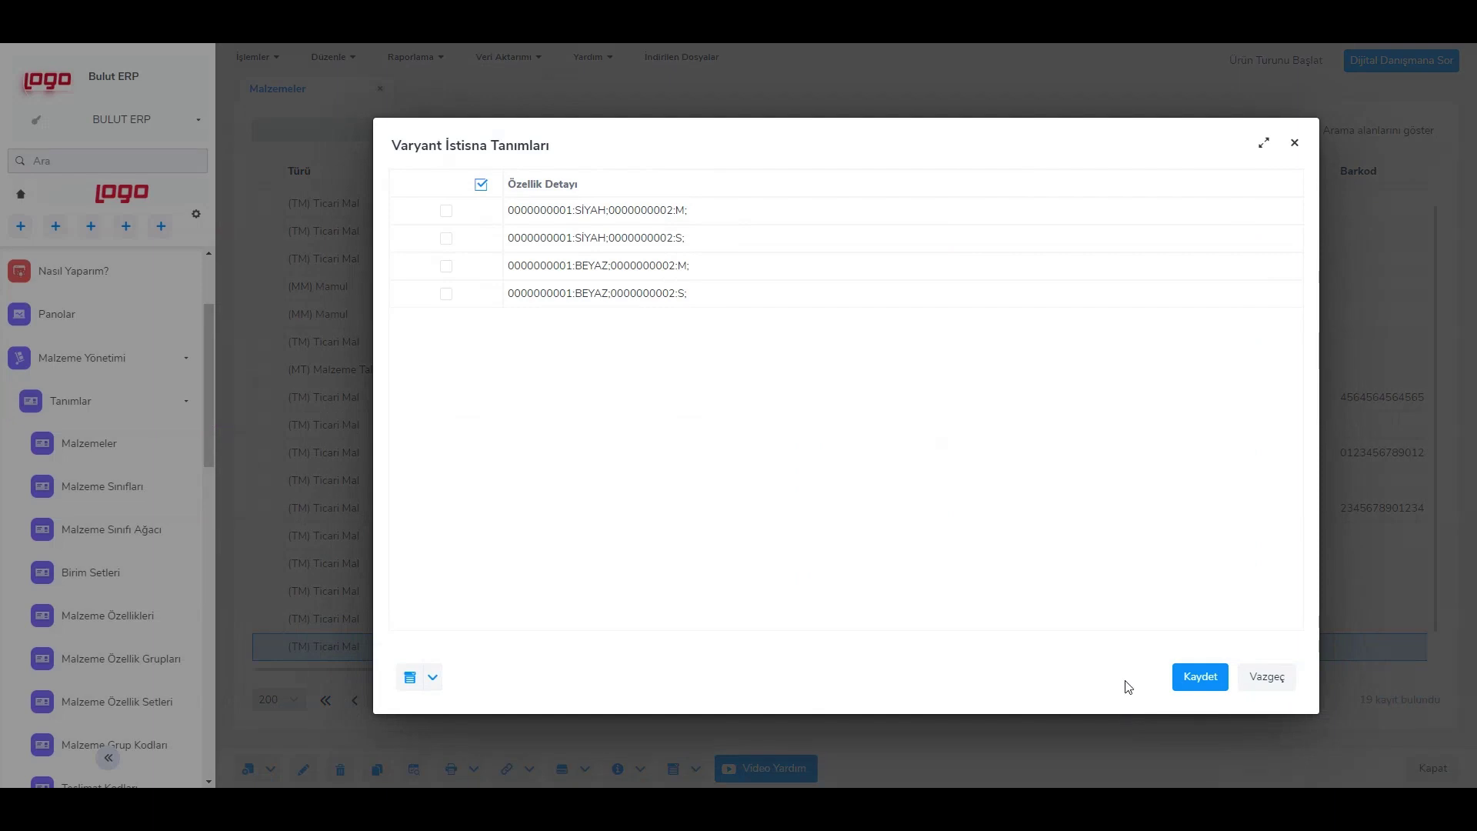
left_click(1294, 143)
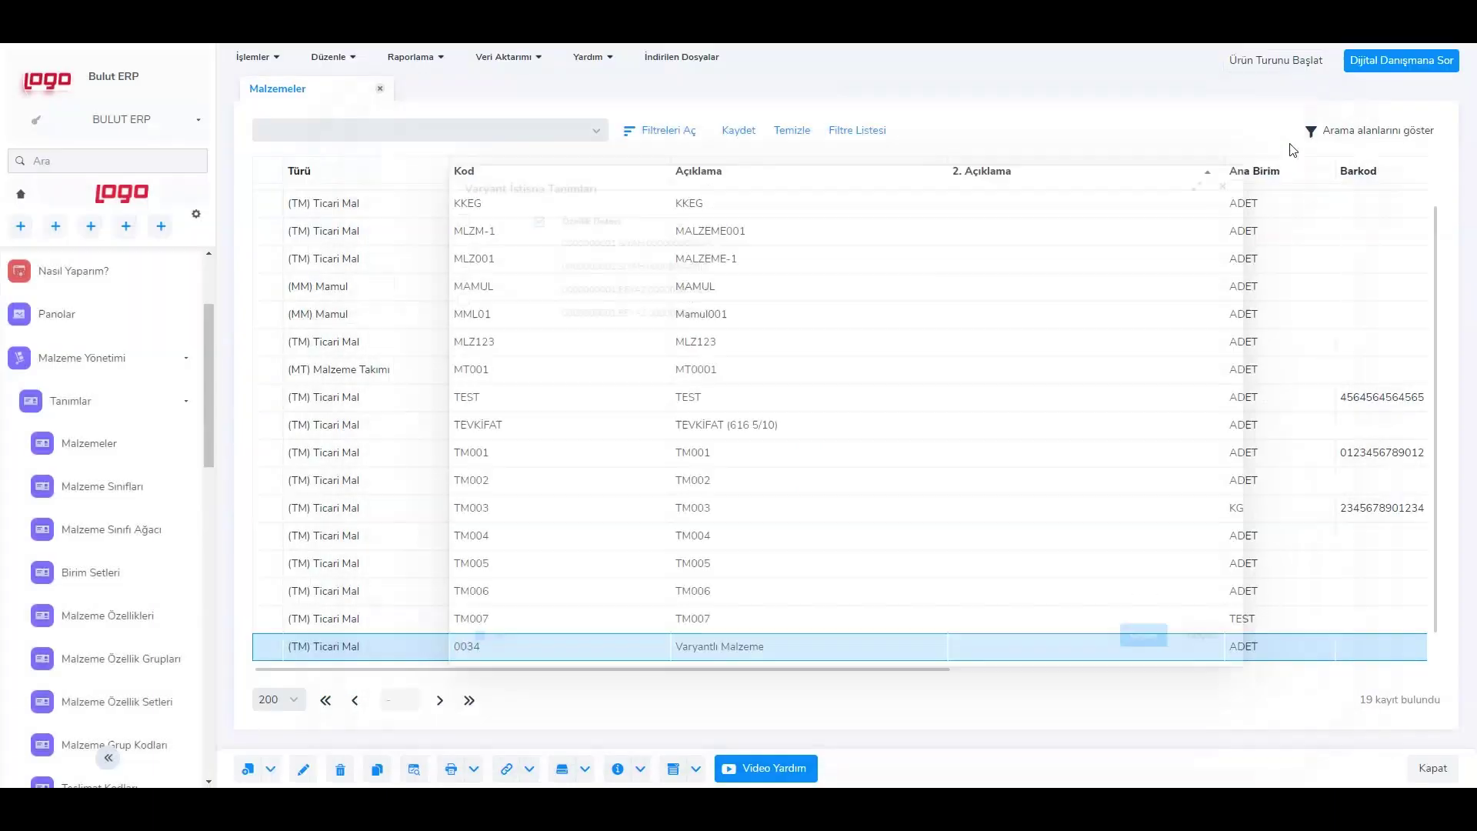
Examine the variant exception template definition (Varyant İstisna Şablon Tanımı) of material 0034 and close it without changes
right_click(1051, 662)
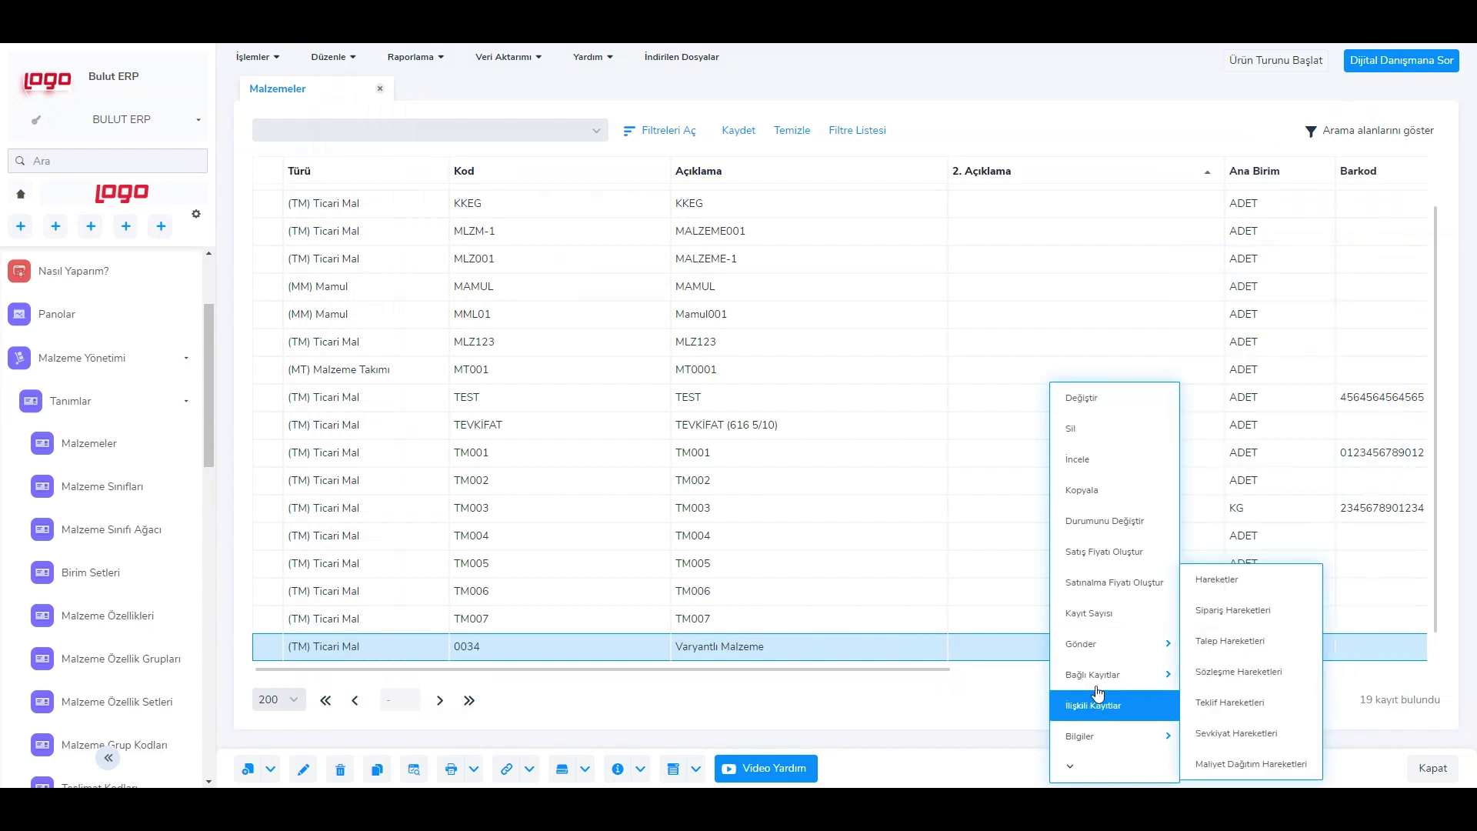
mouse_move(1181, 675)
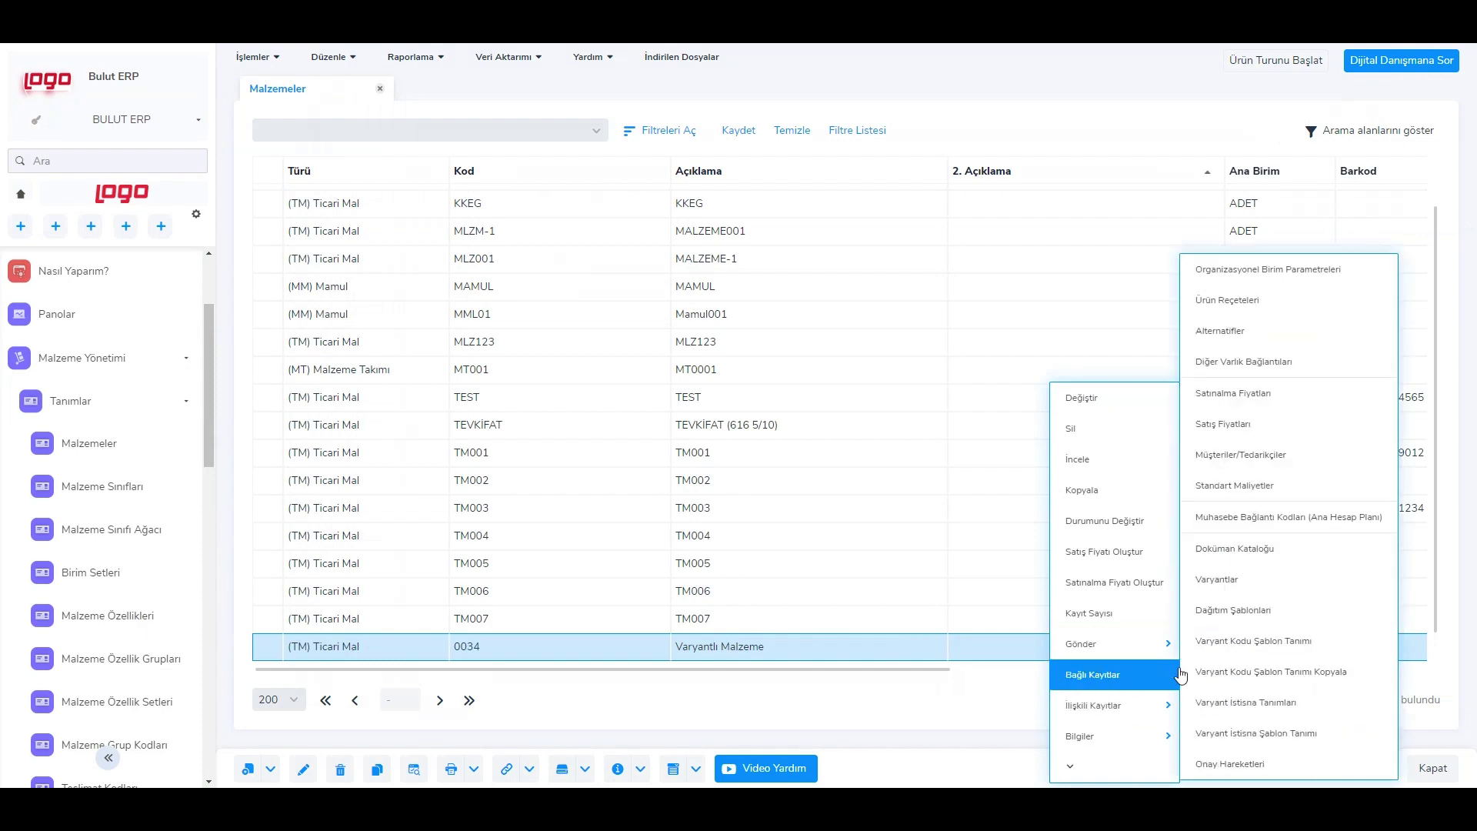
left_click(1281, 732)
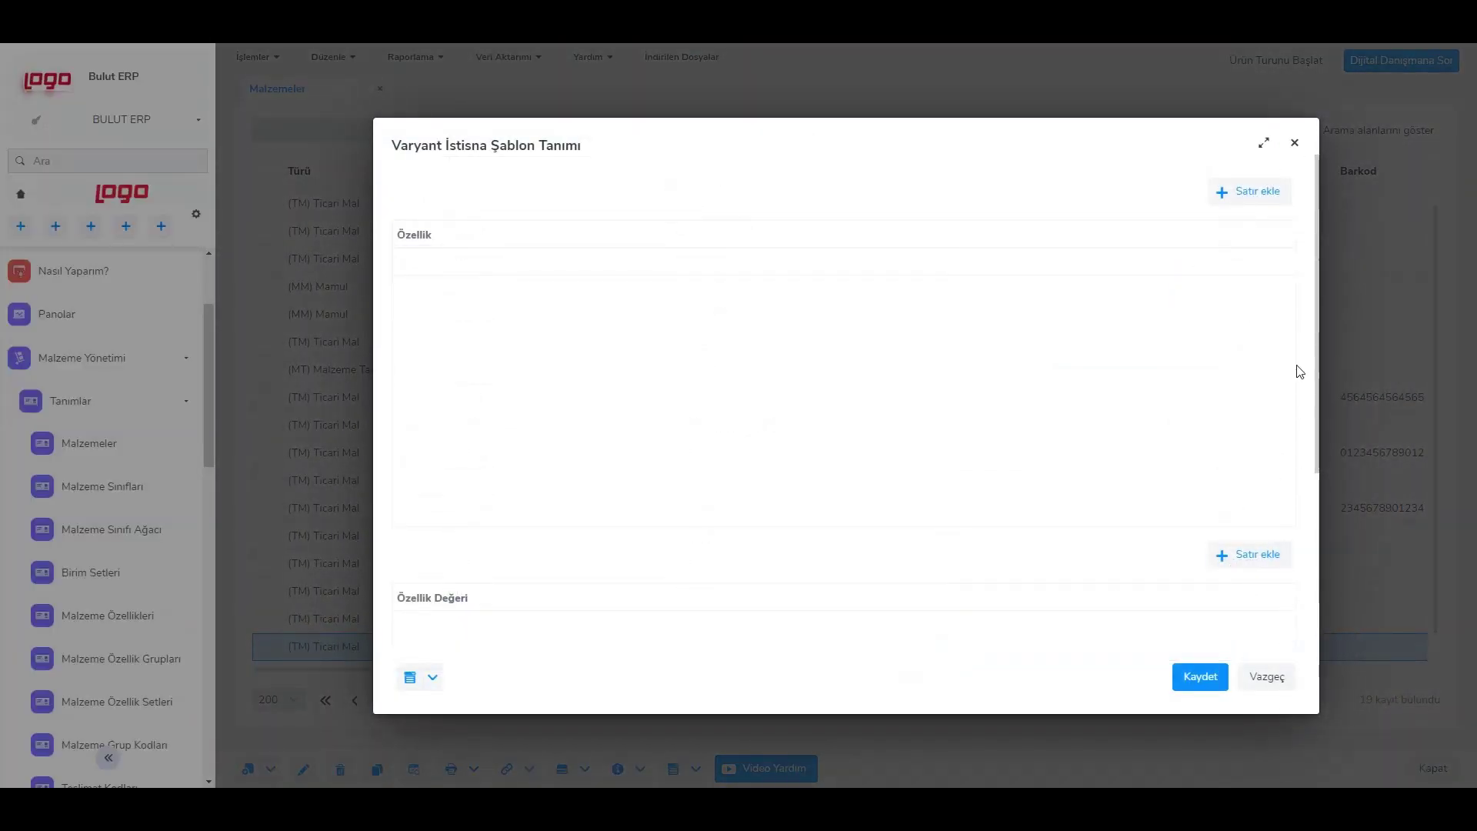
left_click(1295, 143)
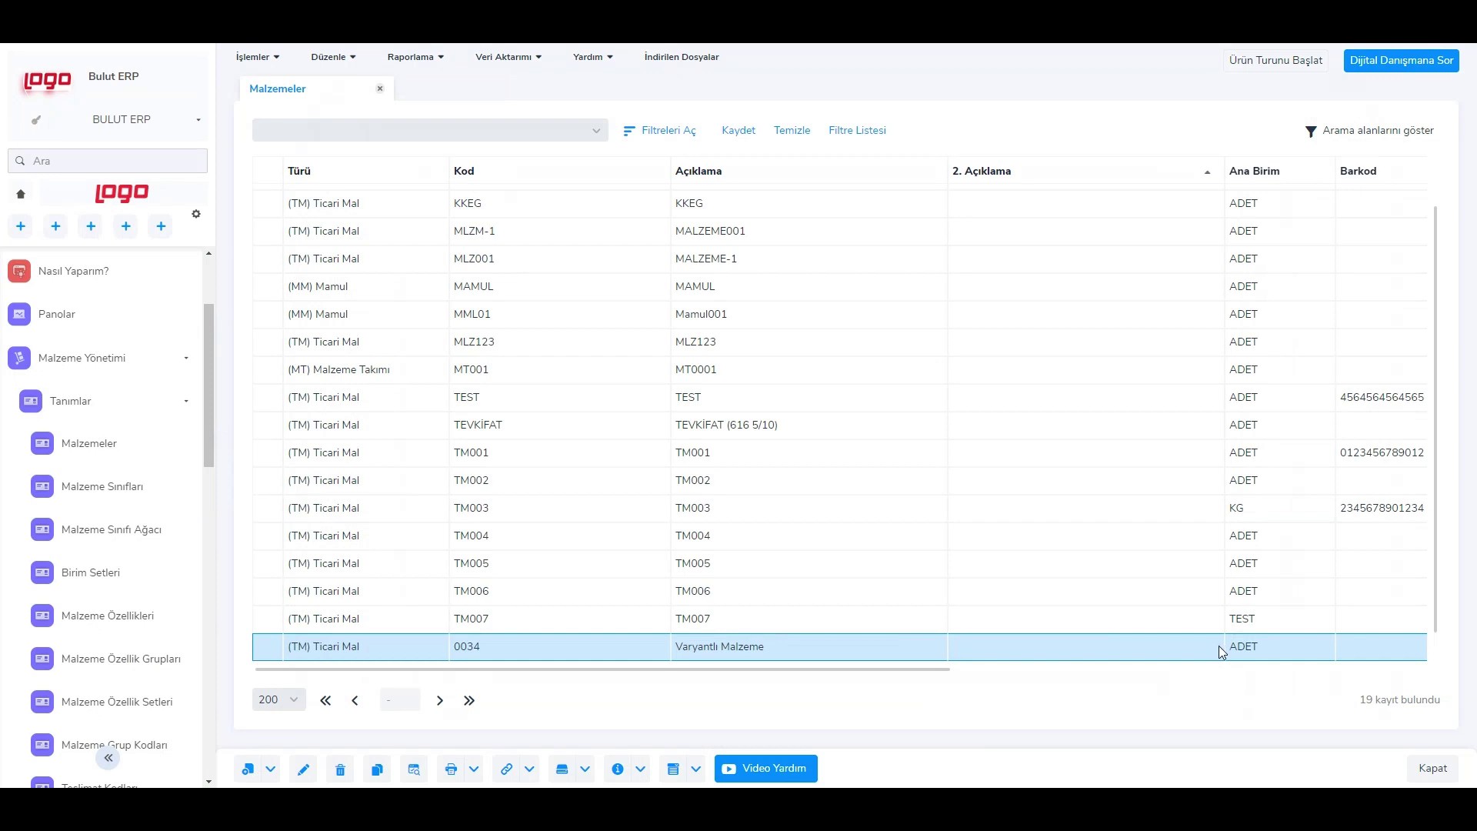
Open the variant records (Varyantlar) linked to material 0034
right_click(940, 643)
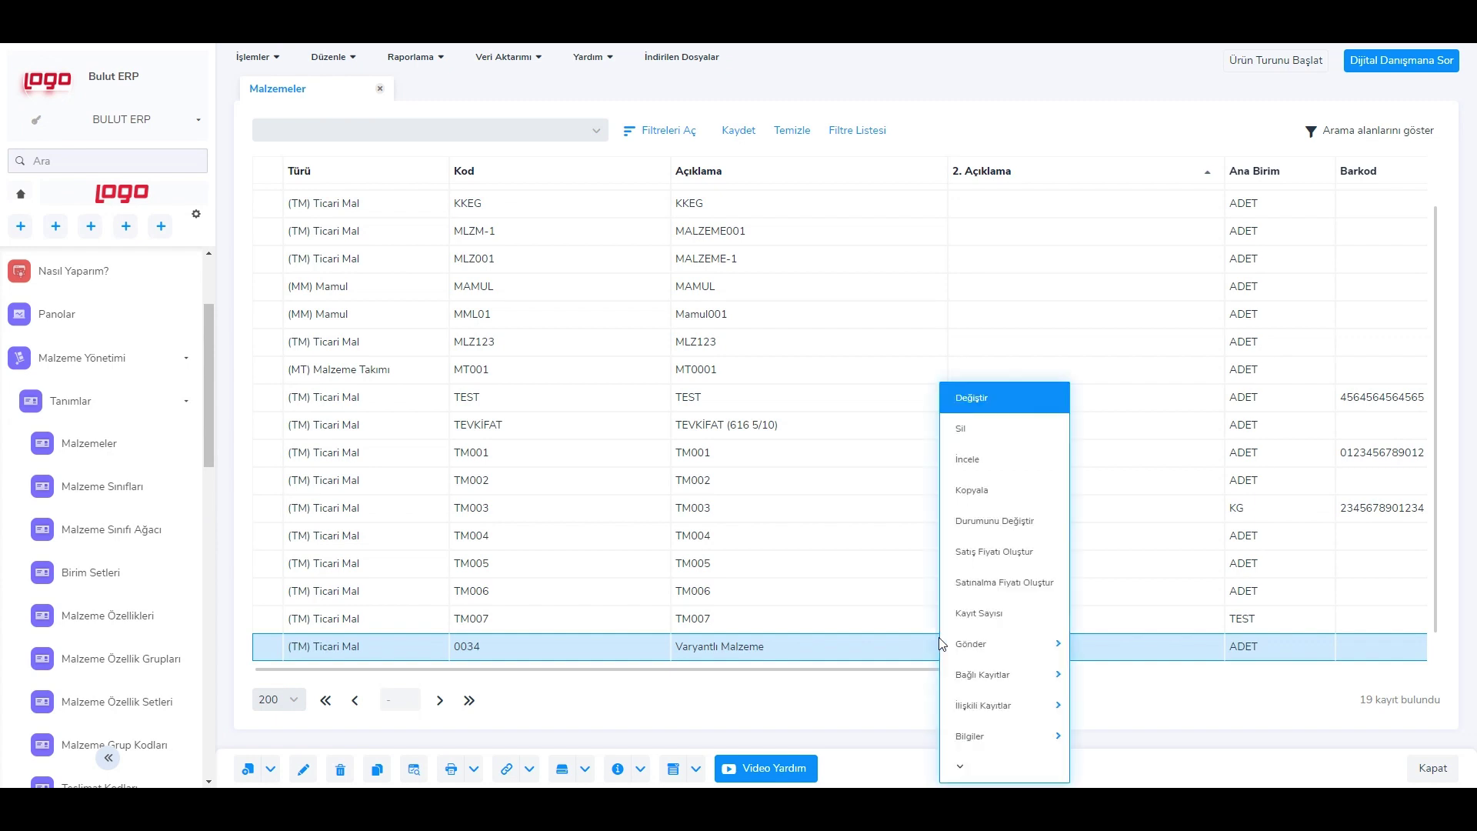
mouse_move(985, 674)
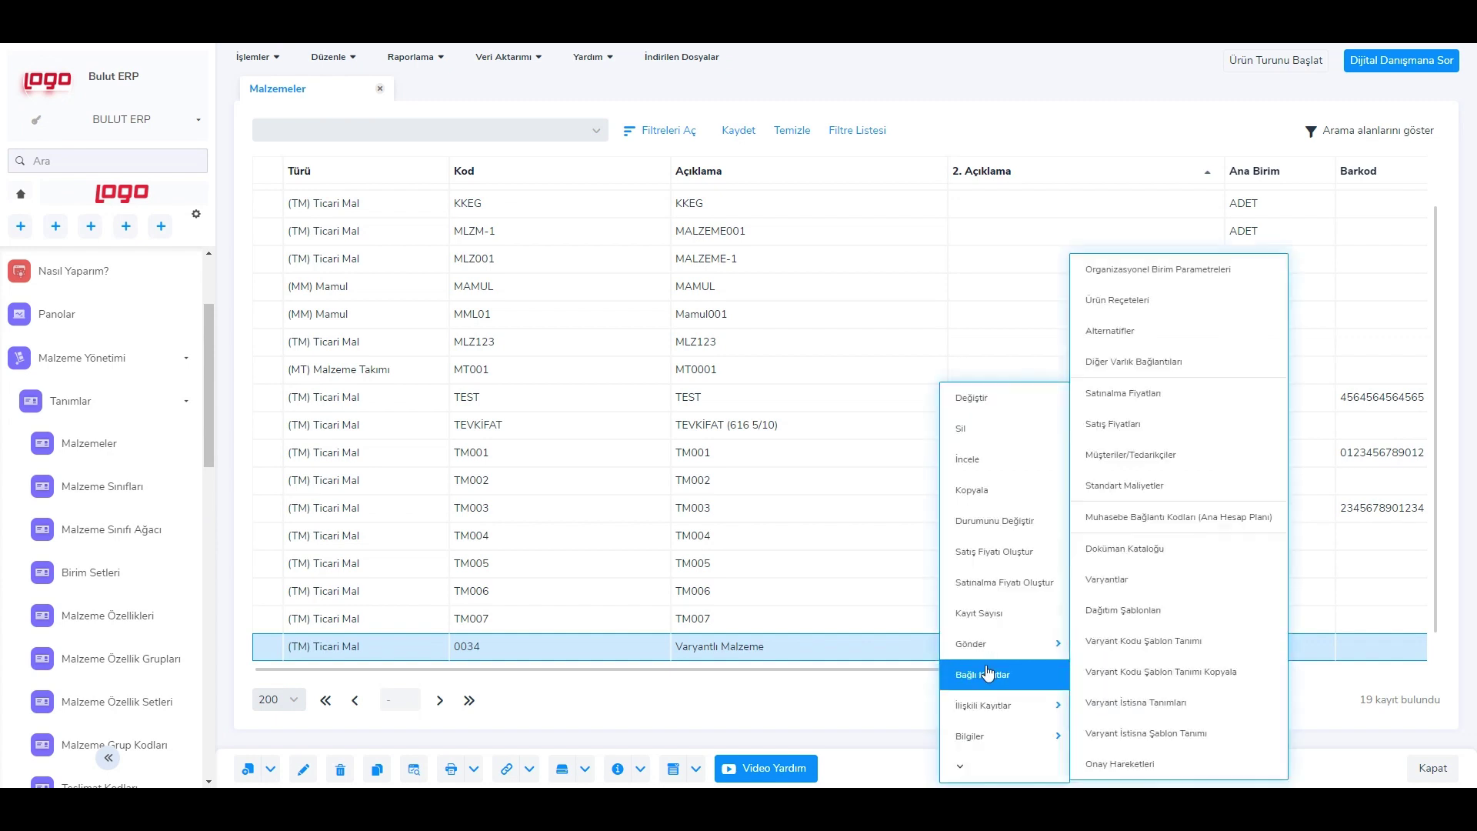
left_click(1188, 582)
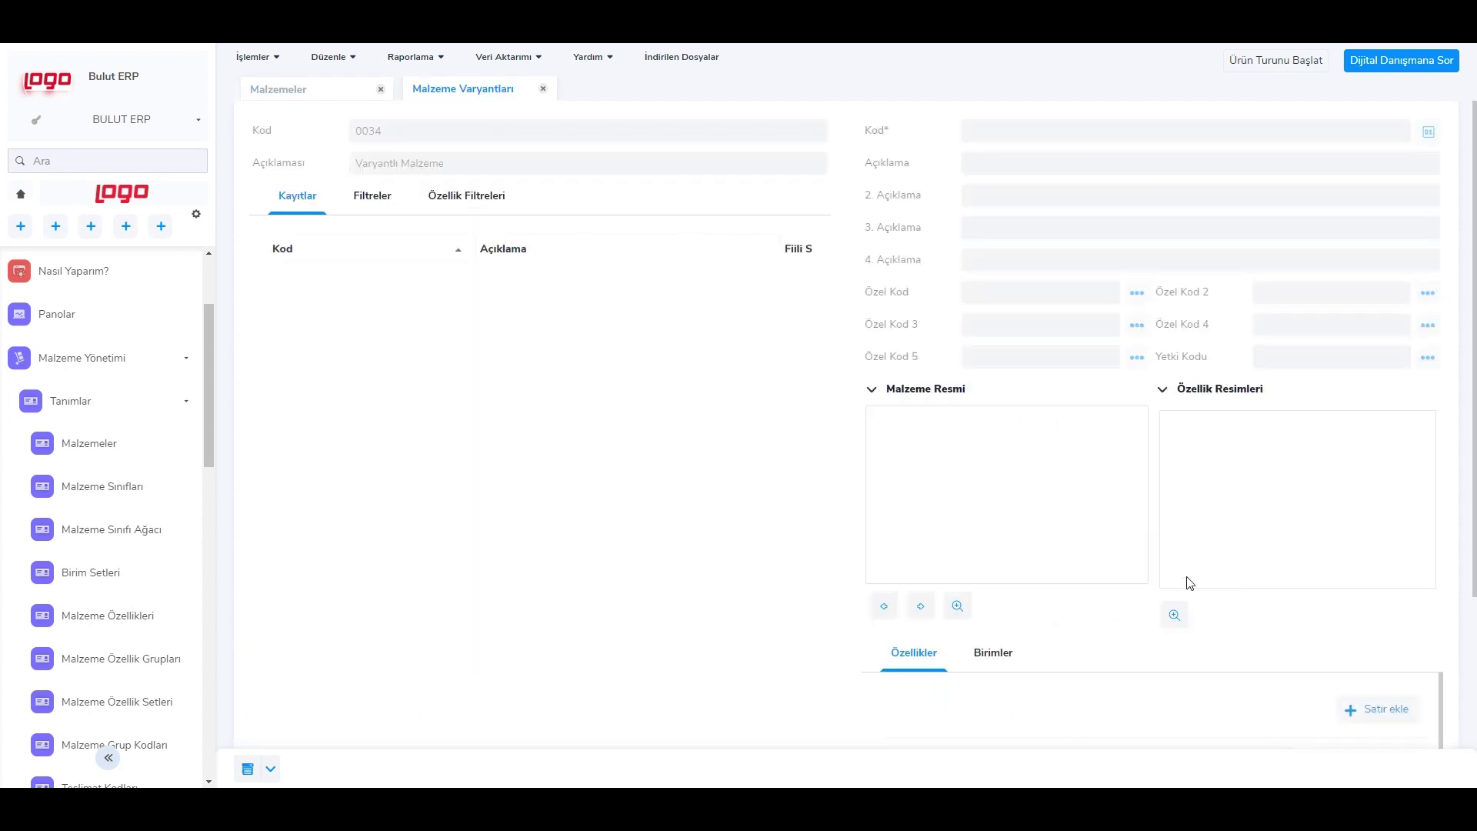
scroll(521, 446, "down", 1)
scroll(315, 631, "down", 1)
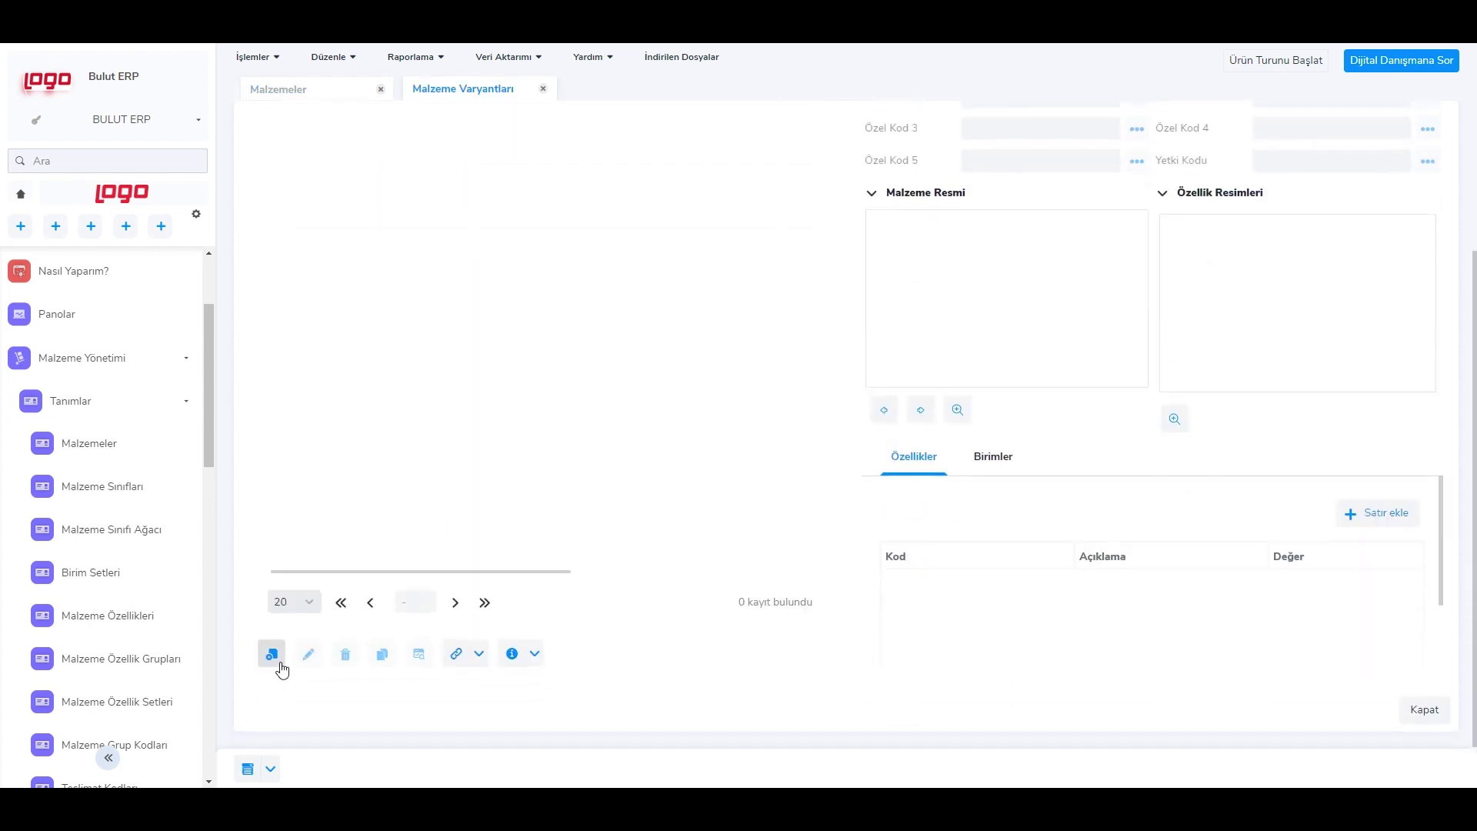
left_click(271, 654)
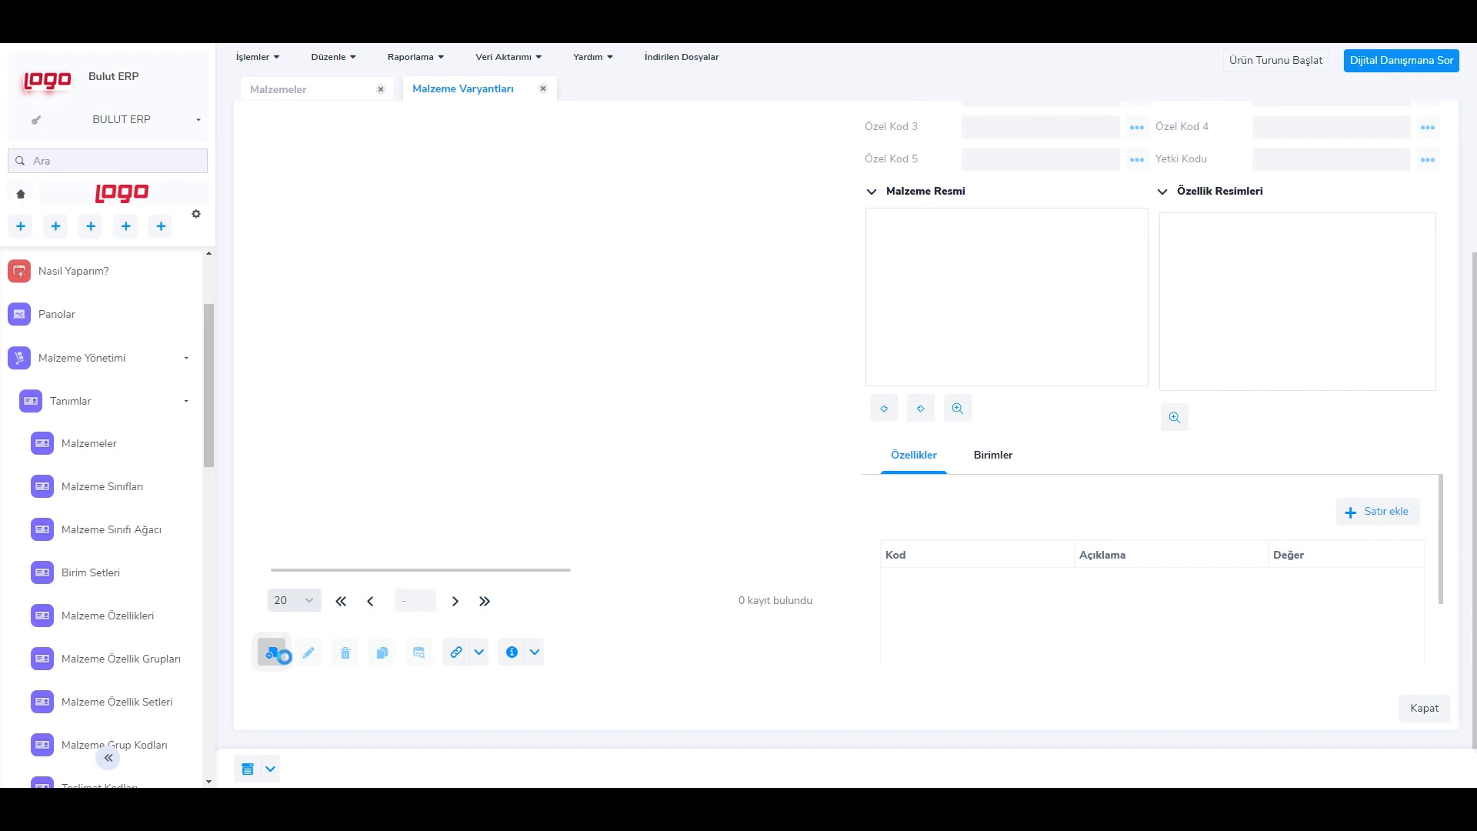
left_click(707, 90)
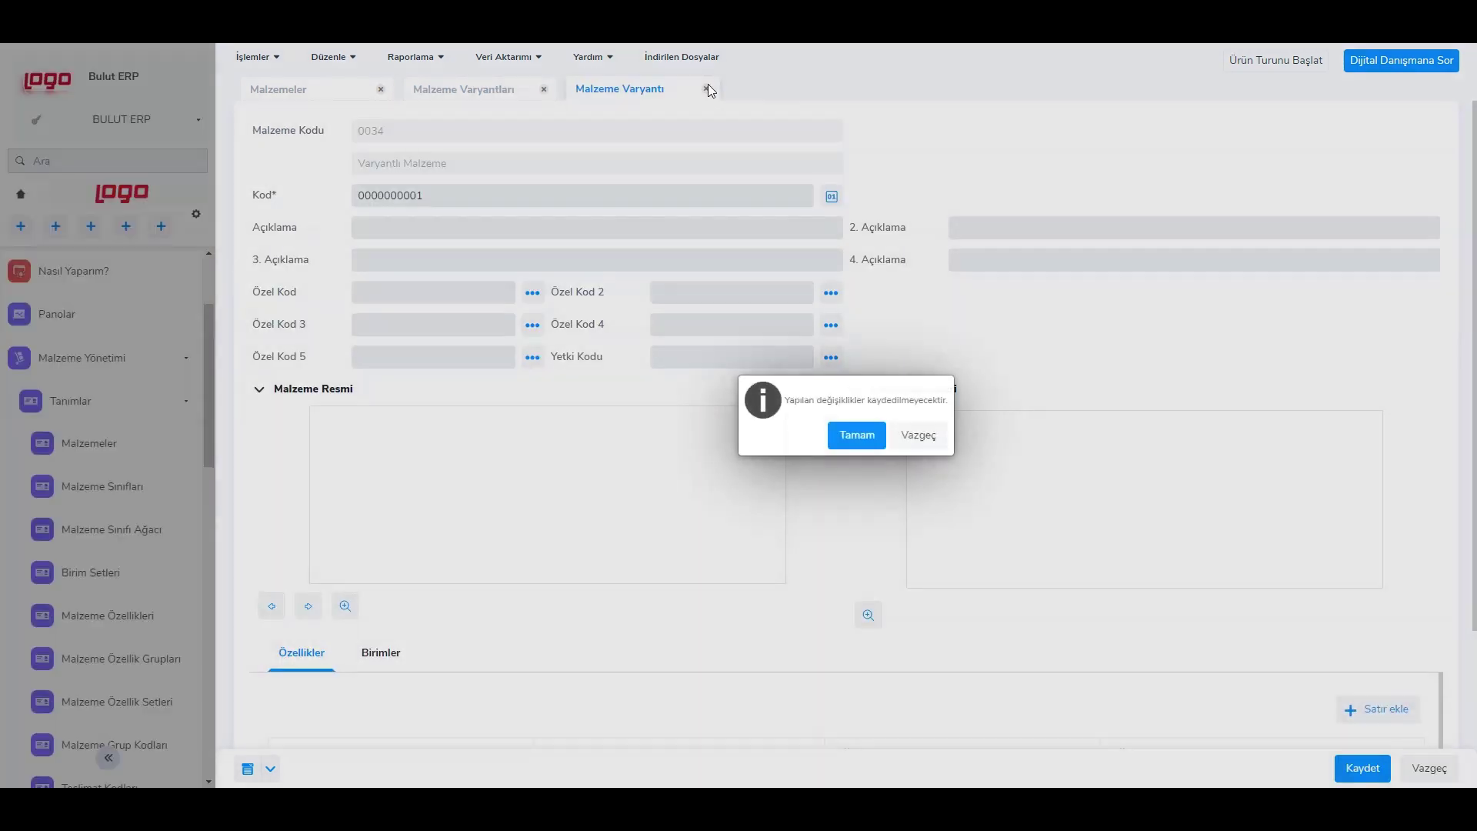
left_click(854, 431)
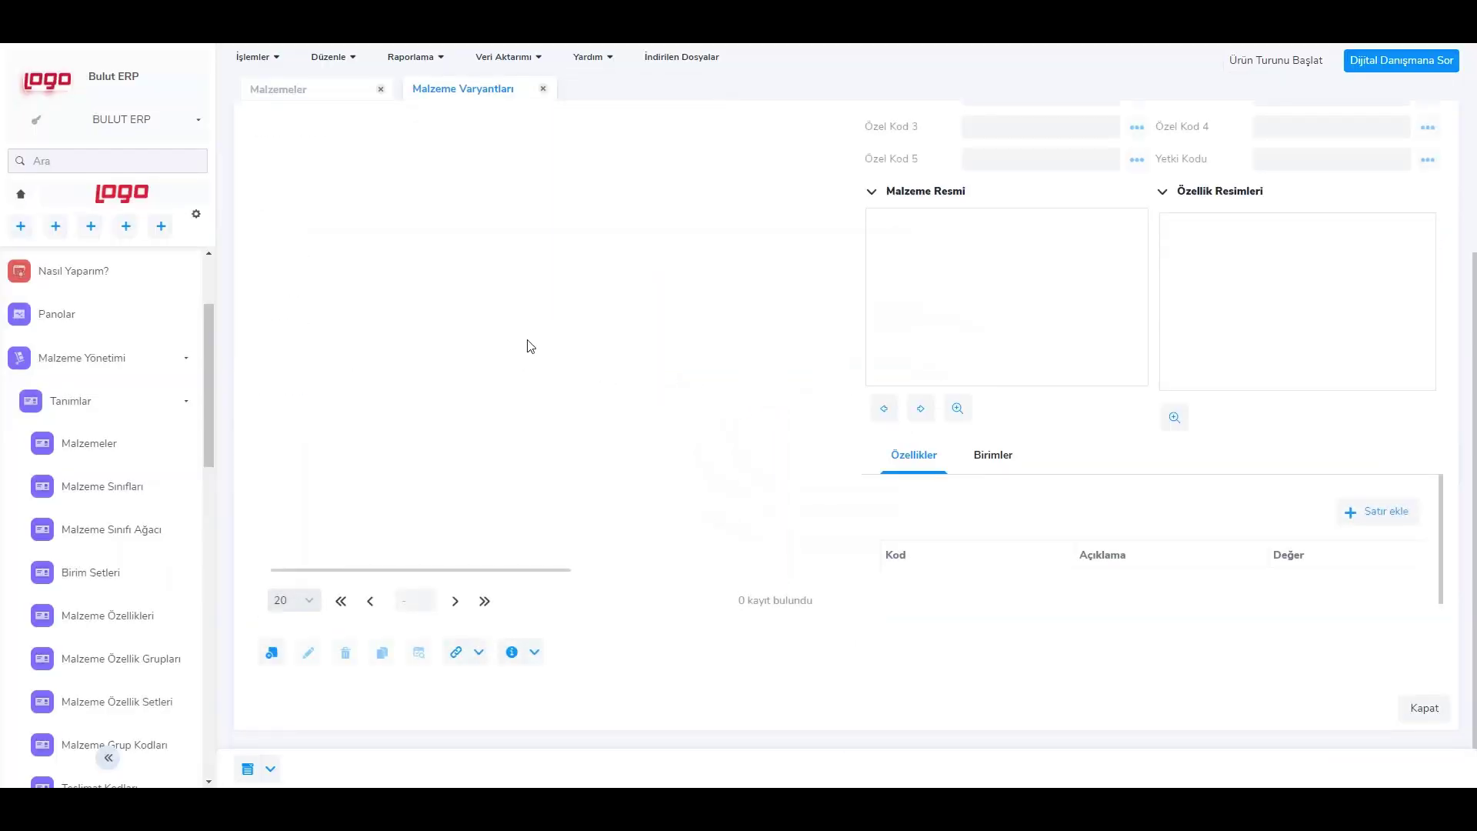
Start automatic variant assignment (Otomatik Varyant Atama) for material 0034 and generate the variant codes from the template
right_click(491, 311)
left_click(596, 393)
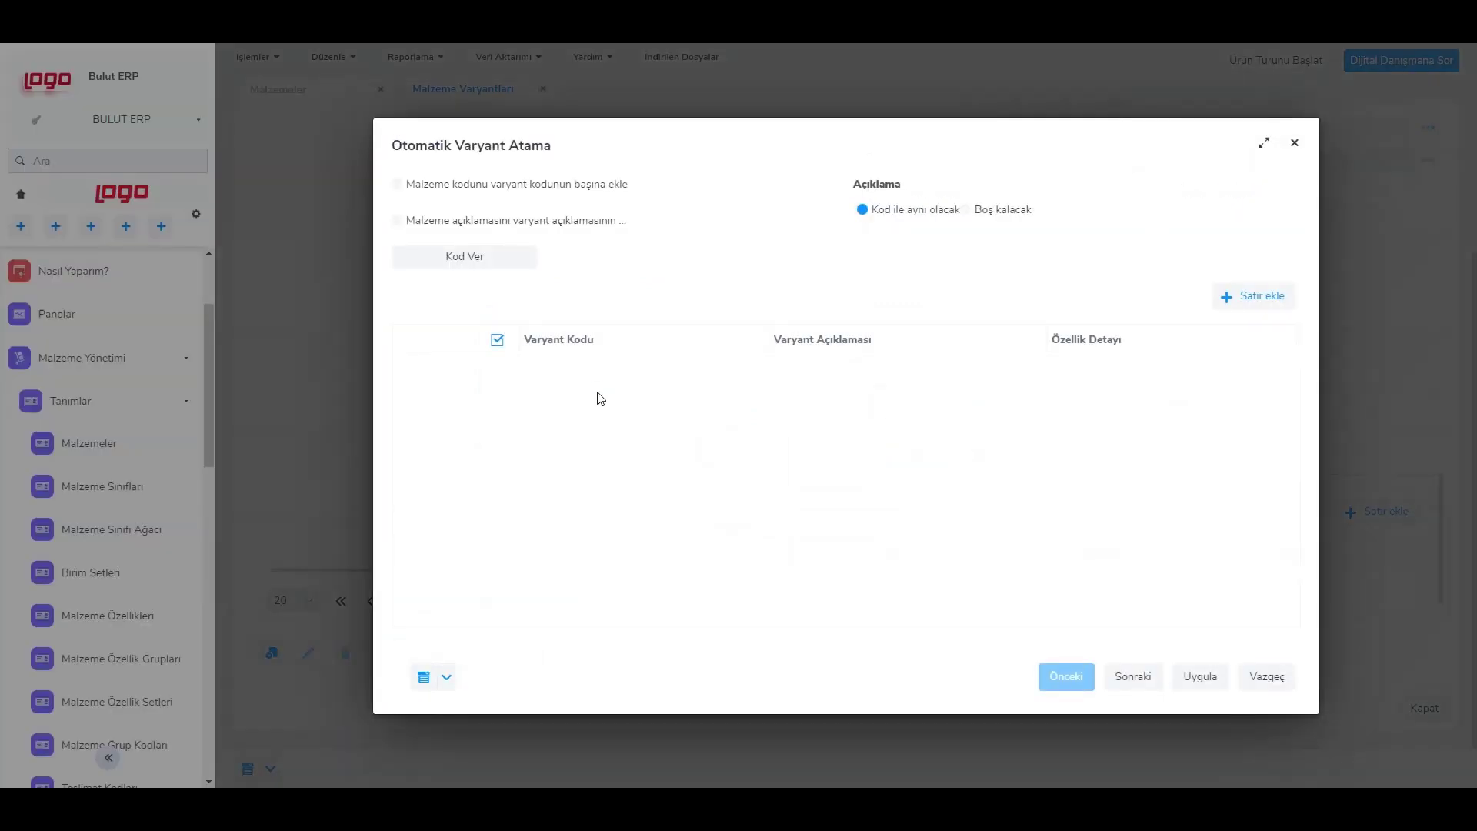
left_click(527, 268)
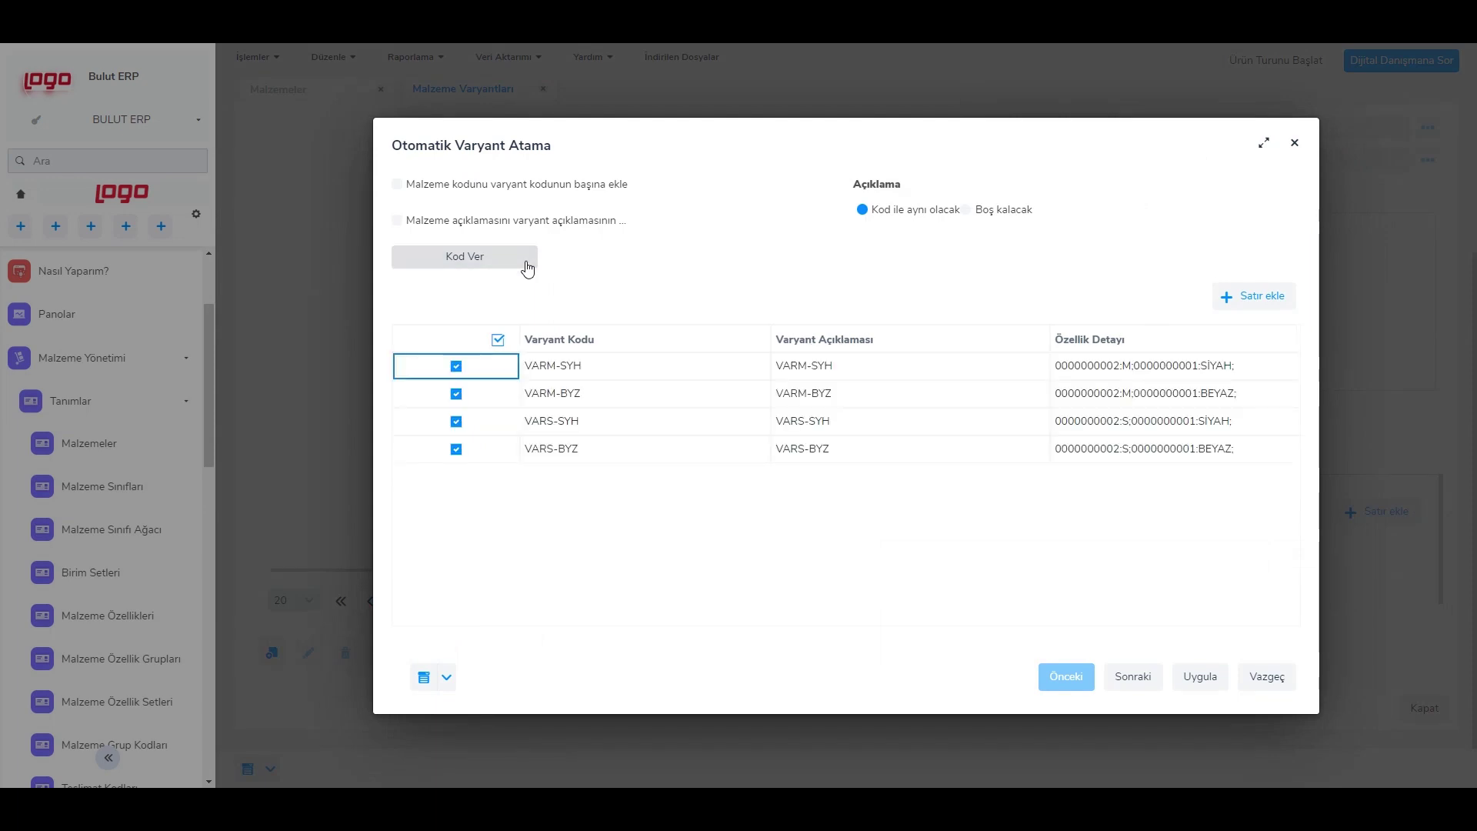
Regenerate the variant codes with the material code as prefix and apply the assignment to create the variant cards
left_click(541, 188)
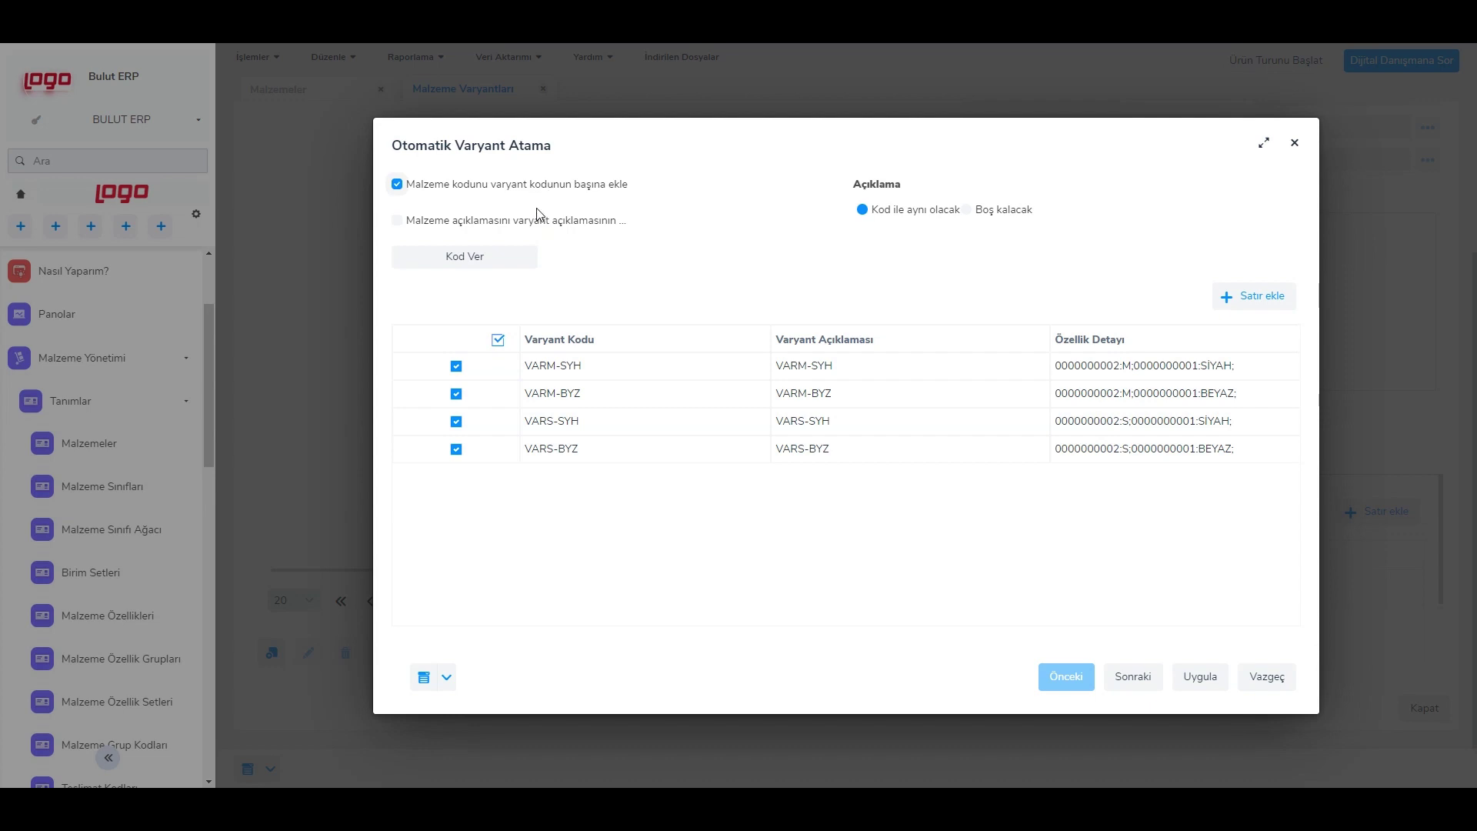
left_click(527, 261)
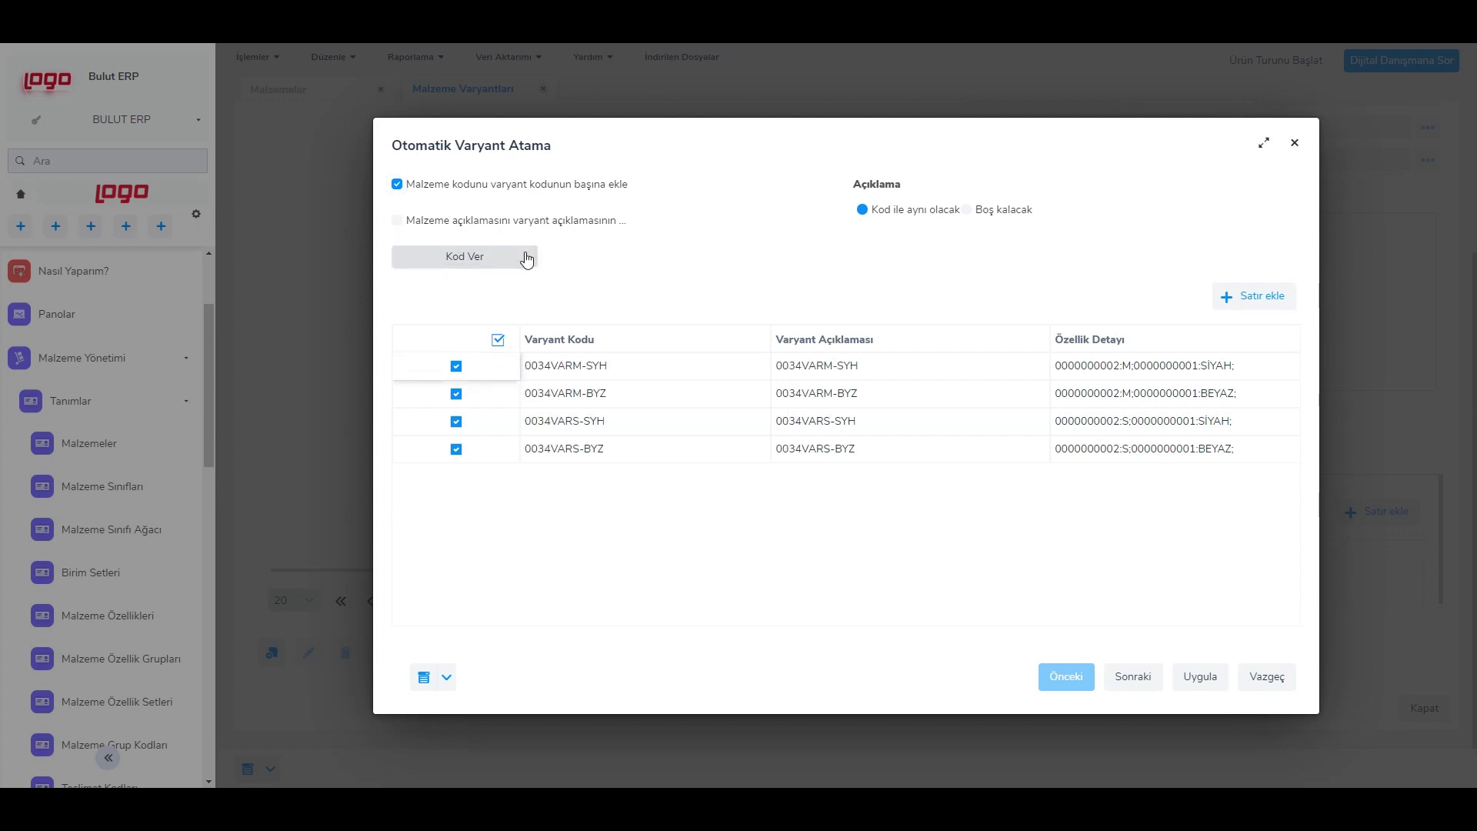
left_click(540, 221)
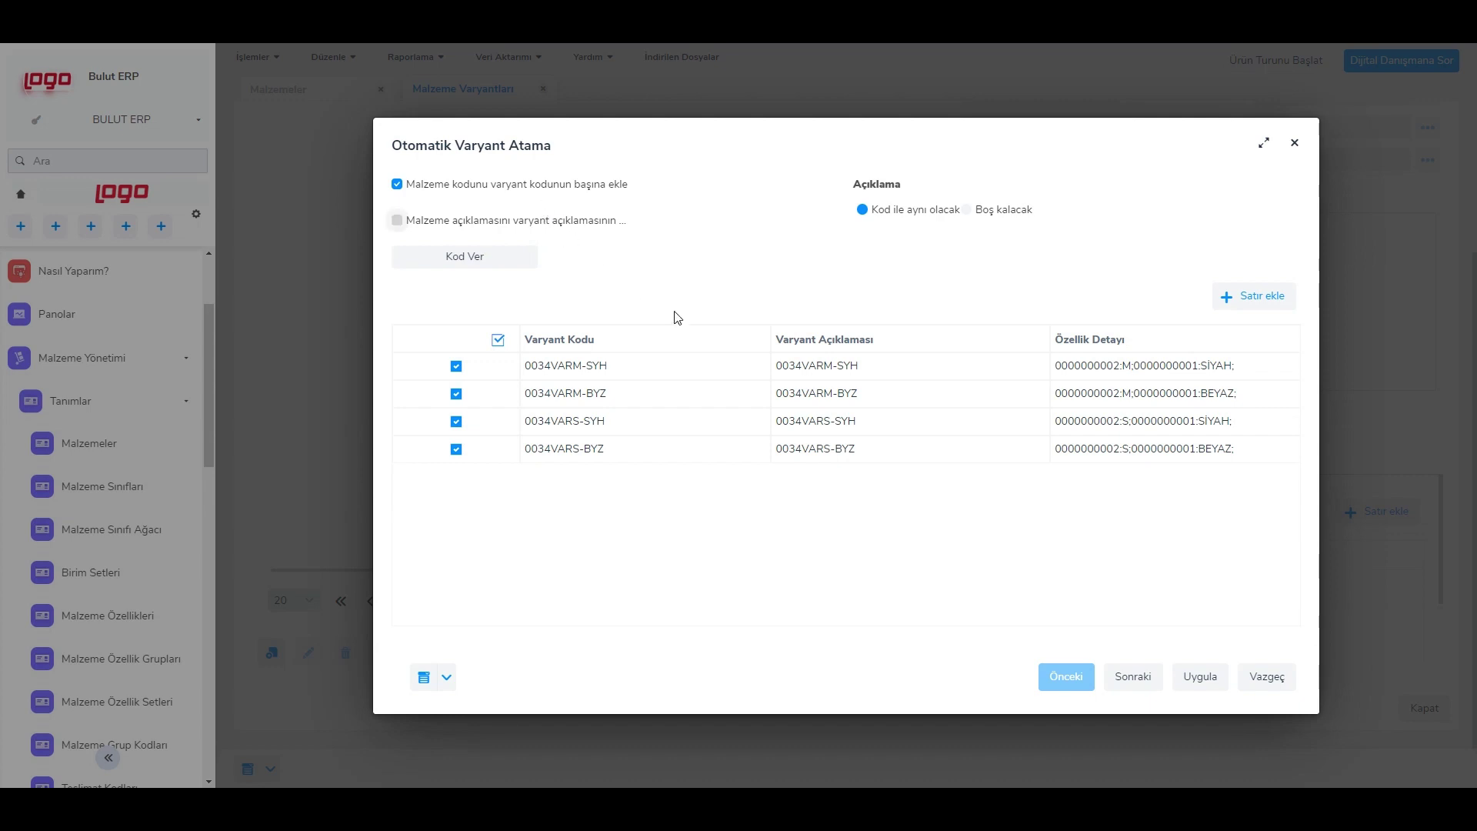
left_click(1198, 687)
left_click(958, 437)
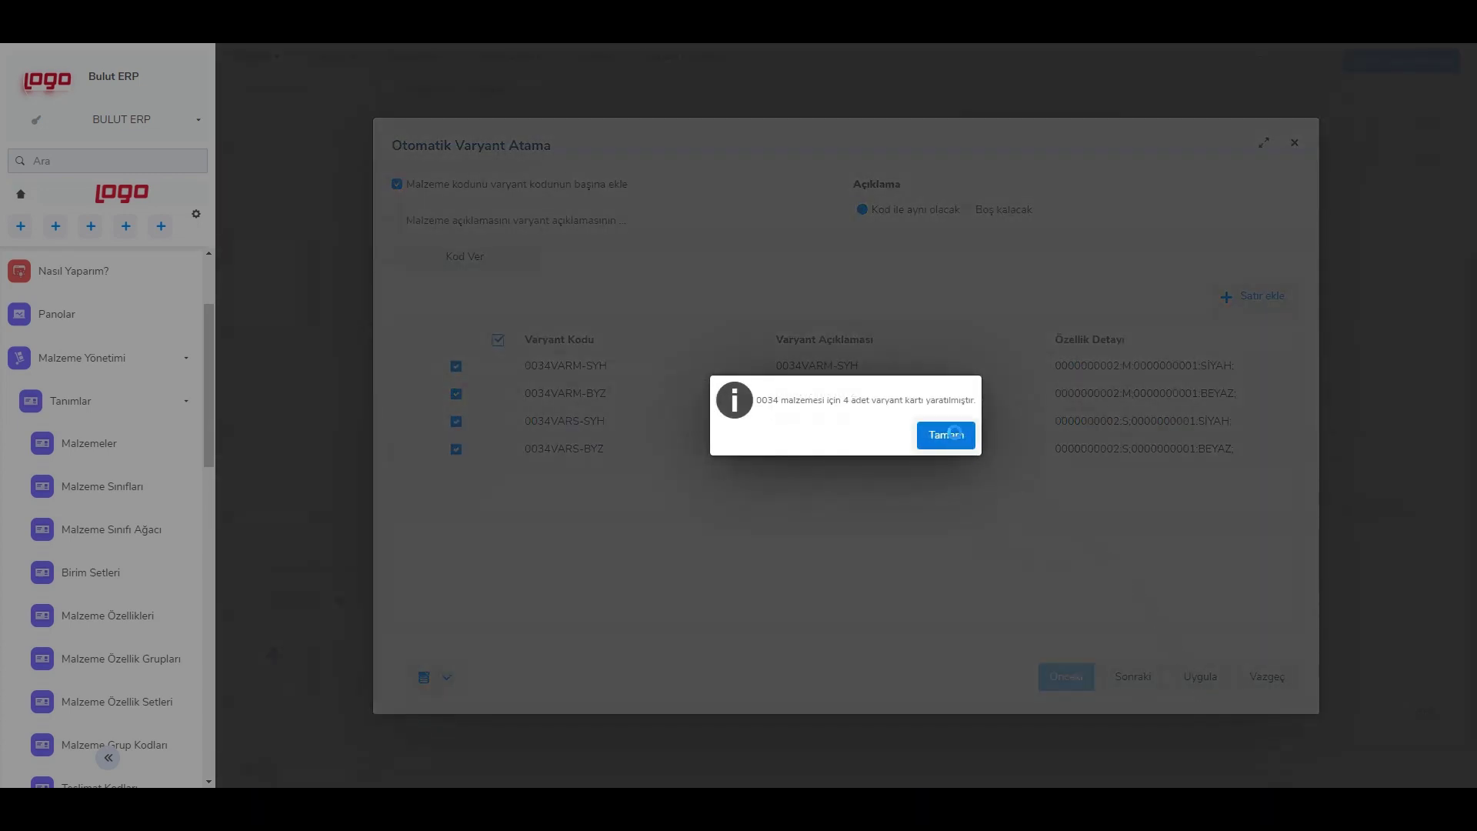
Open the variant movements (Varyant Hareketleri) of variant 0034VARM-BYZ
scroll(496, 346, "up", 3)
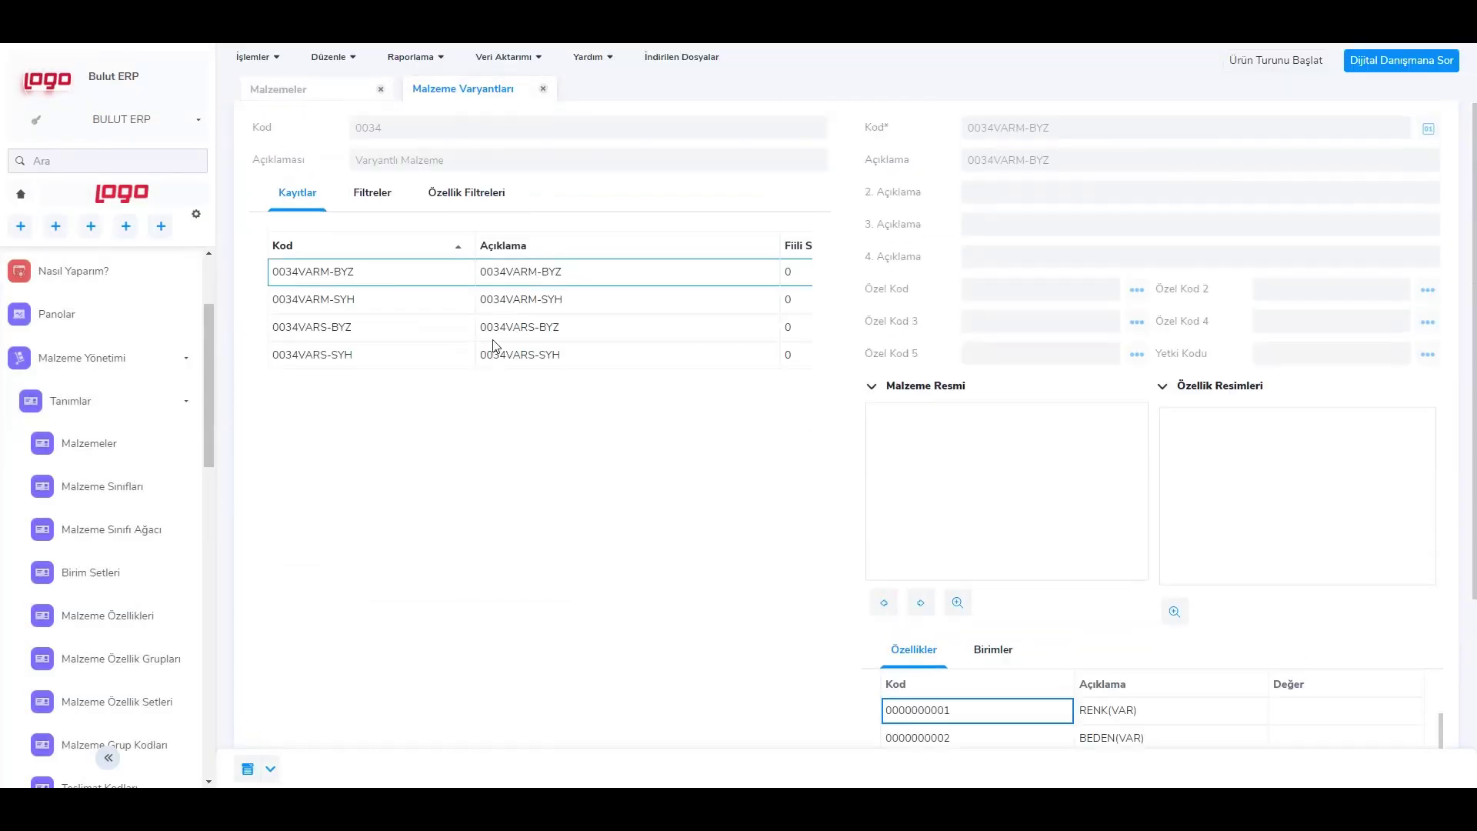
left_click(505, 273)
right_click(505, 272)
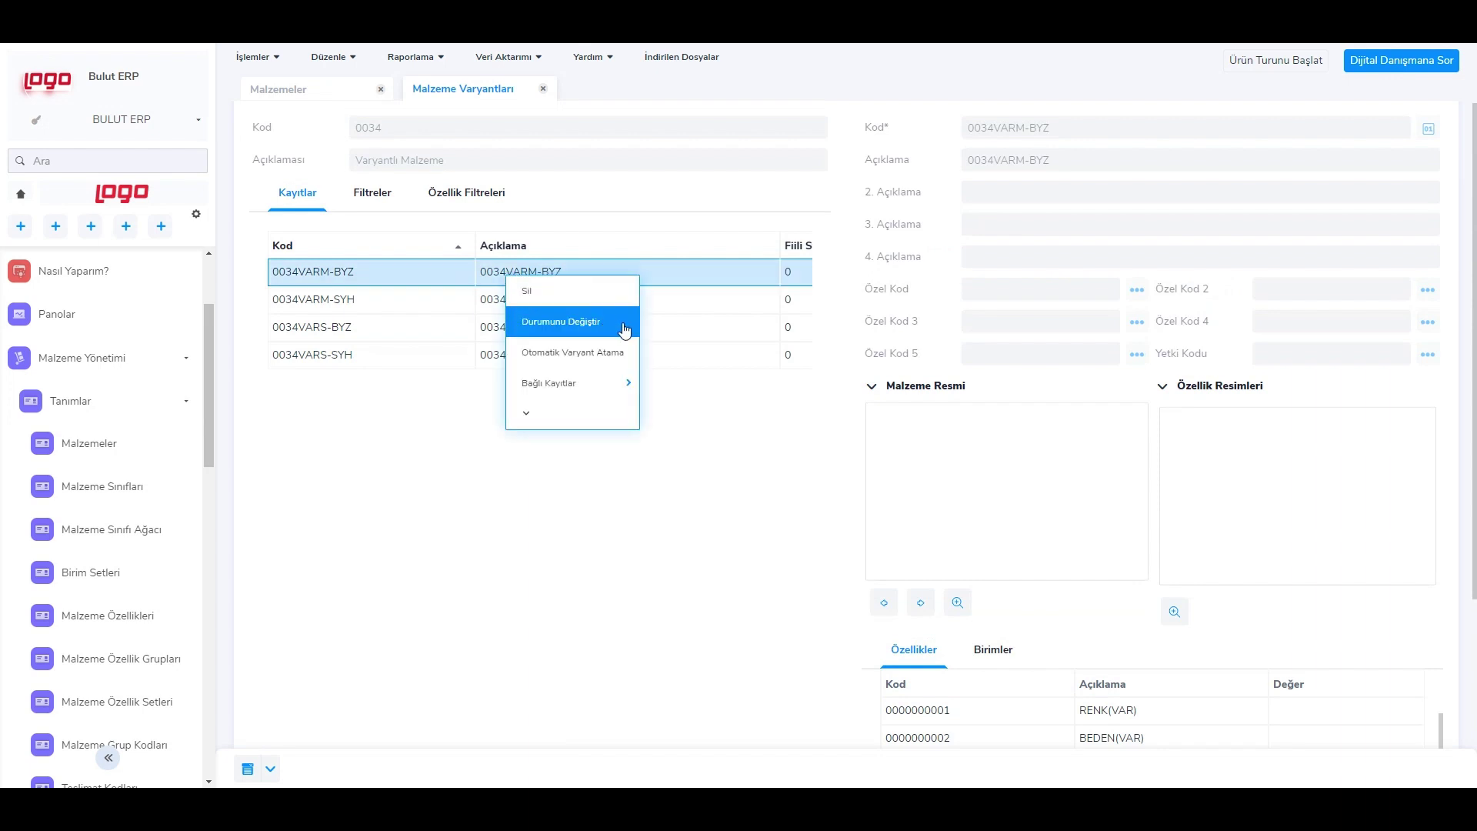
mouse_move(623, 385)
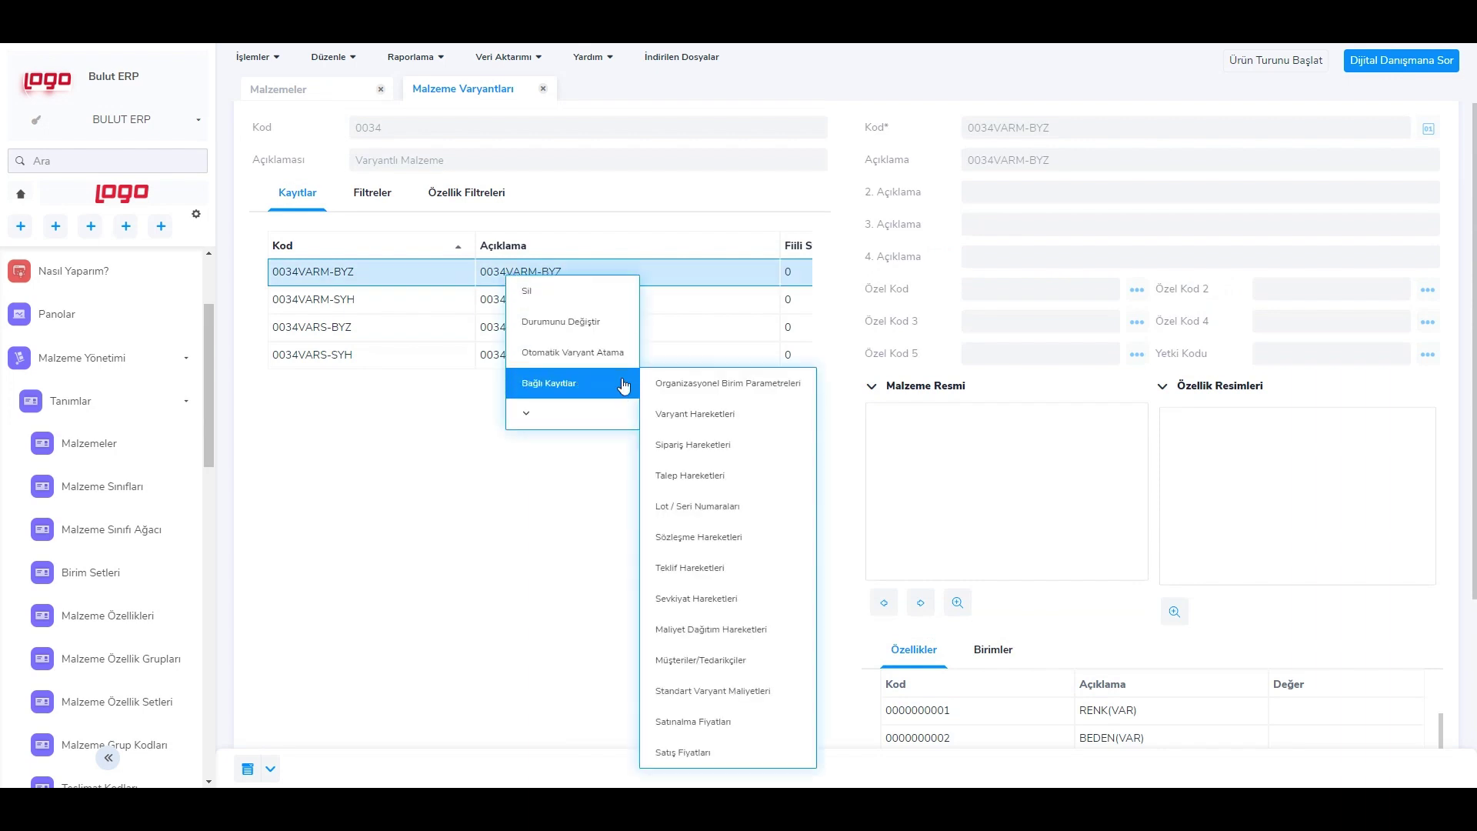
left_click(731, 416)
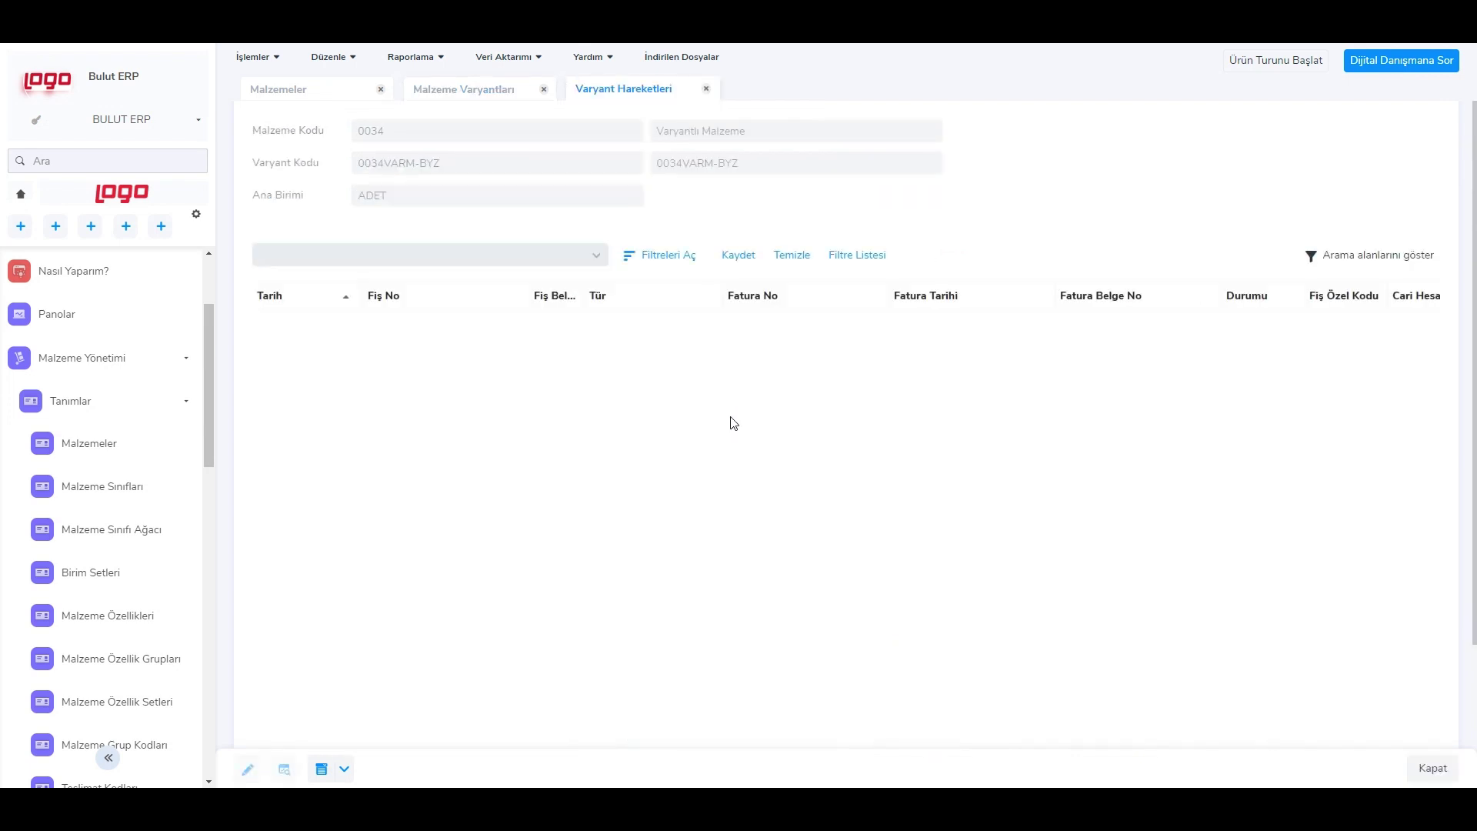